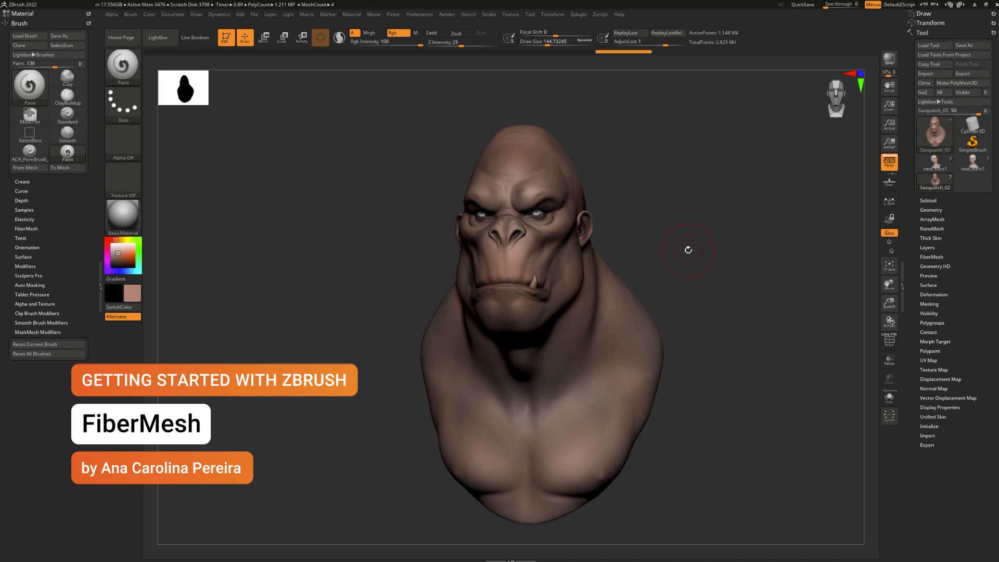
Mask the top of the head and down one cheek toward the jaw with MaskPen
left_click_drag(704, 247, 693, 253)
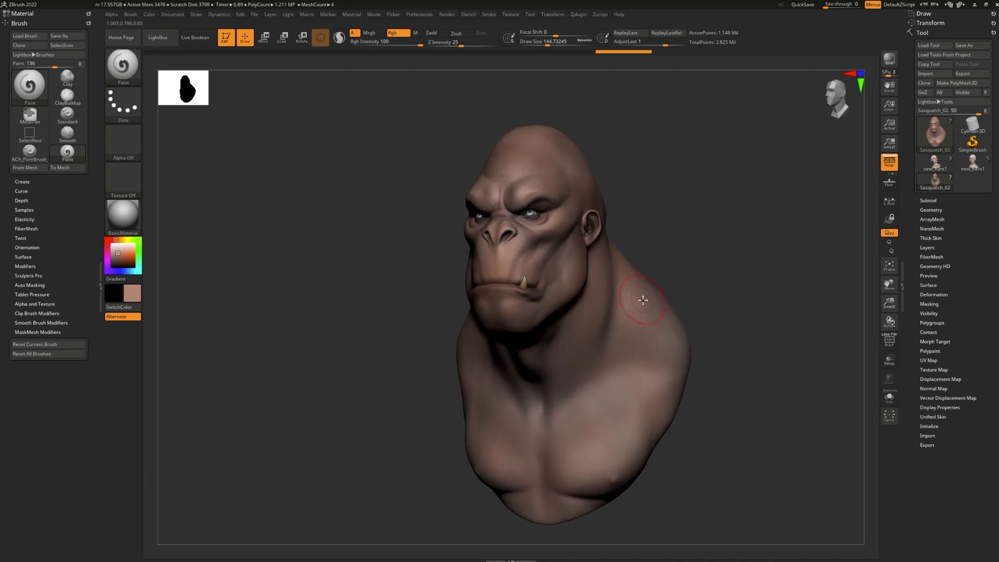
left_click_drag(643, 300, 679, 275)
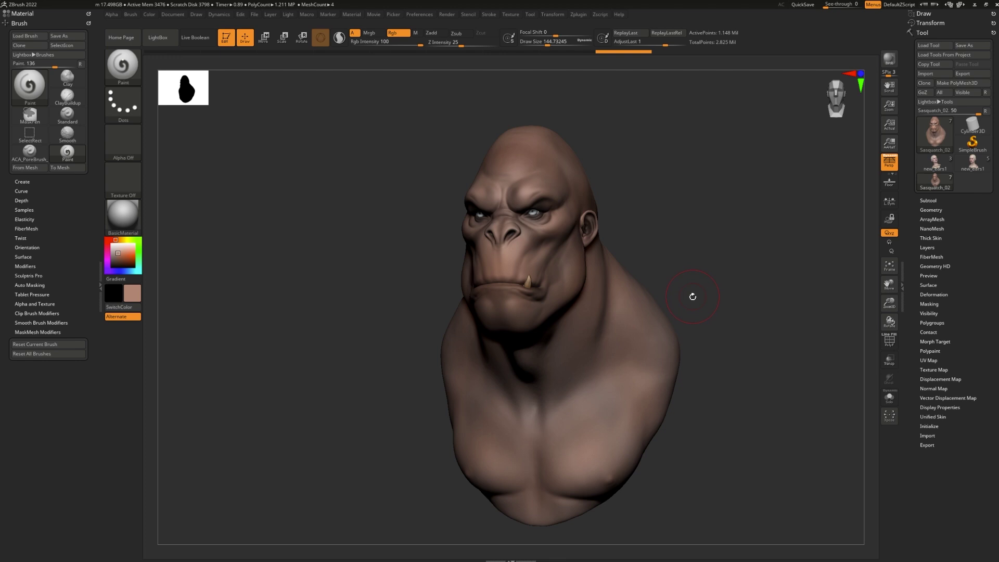
left_click_drag(691, 297, 721, 300)
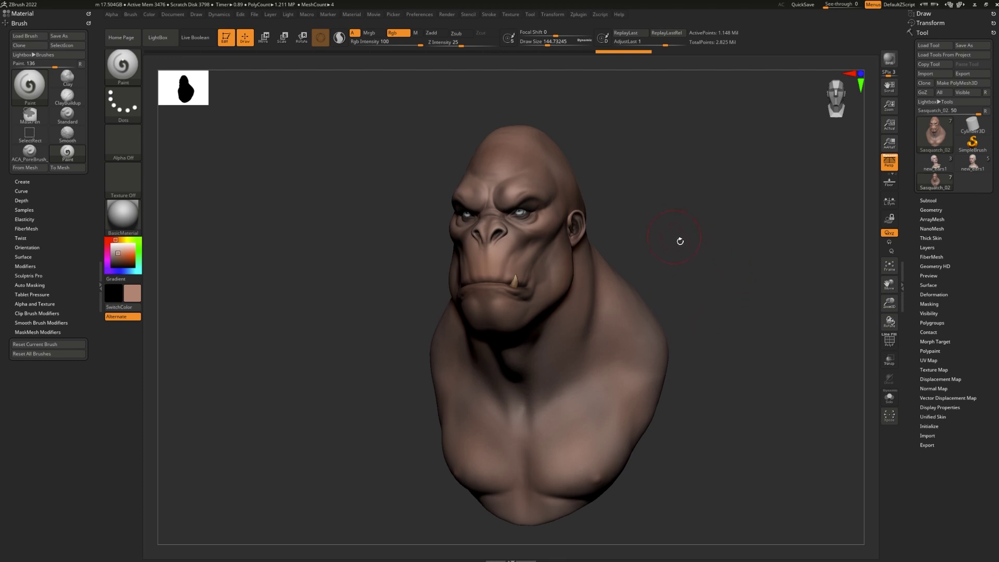
left_click_drag(695, 264, 706, 280)
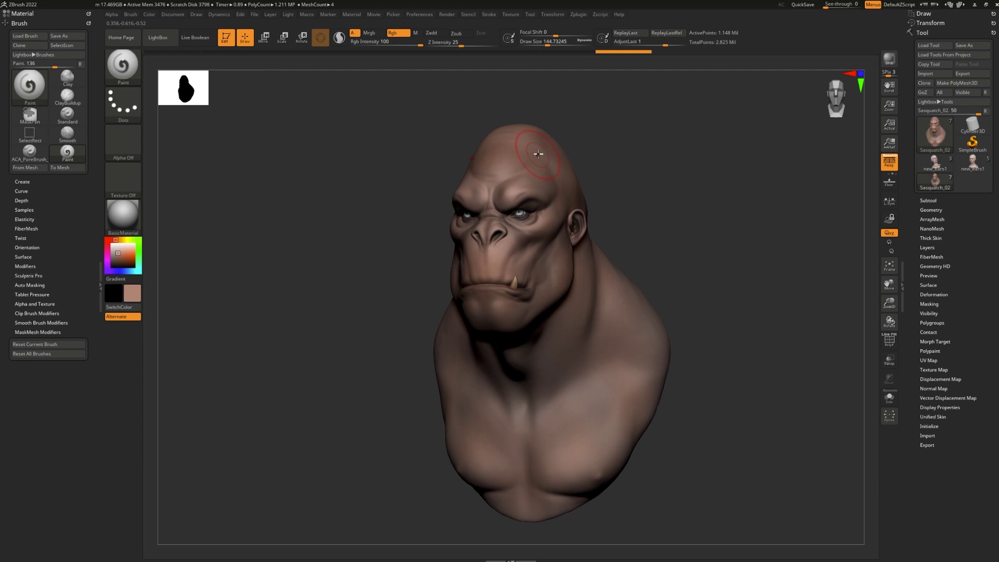
key("ctrl")
mouse_move(525, 136)
left_mouse_down("ctrl")
mouse_move(515, 134)
mouse_move(557, 156)
mouse_move(544, 148)
mouse_move(566, 186)
mouse_move(600, 163)
mouse_move(581, 166)
mouse_move(609, 158)
left_mouse_up("ctrl")
key("space")
mouse_move(559, 184)
left_mouse_down("ctrl")
mouse_move(546, 288)
mouse_move(535, 290)
left_mouse_up("ctrl")
Rotate to the head's other side and mask over the rest of the scalp
left_click_drag(666, 185, 559, 296)
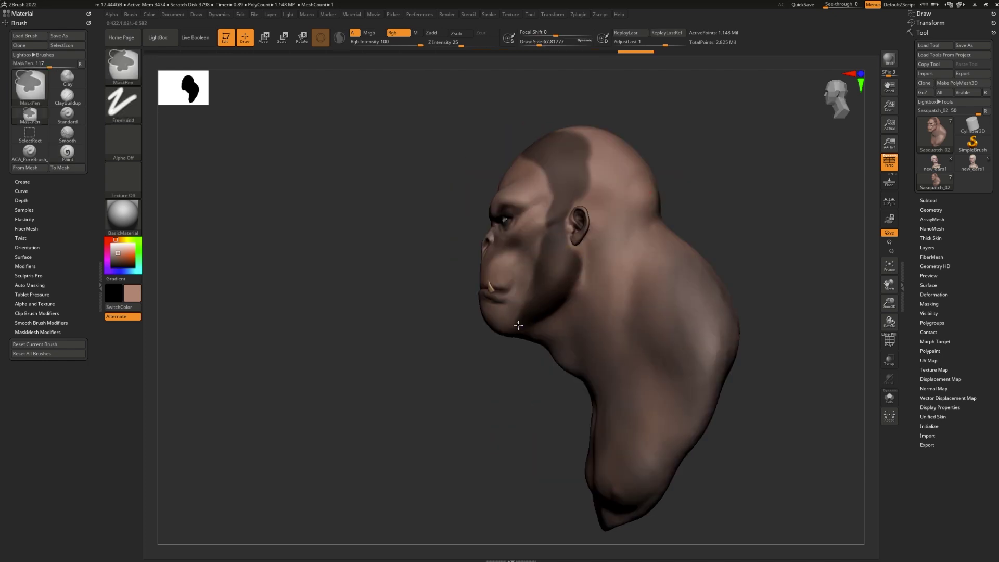
mouse_move(518, 323)
left_mouse_down()
mouse_move(609, 264)
mouse_move(546, 257)
left_mouse_up()
left_click_drag(460, 211, 437, 156, "ctrl")
left_click_drag(625, 235, 648, 235)
mouse_move(492, 117)
left_mouse_down("ctrl")
mouse_move(429, 133)
mouse_move(454, 201)
mouse_move(462, 89)
mouse_move(520, 117)
mouse_move(484, 179)
left_mouse_up("ctrl")
mouse_move(656, 195)
left_mouse_down()
mouse_move(716, 208)
mouse_move(737, 280)
mouse_move(731, 271)
left_mouse_up()
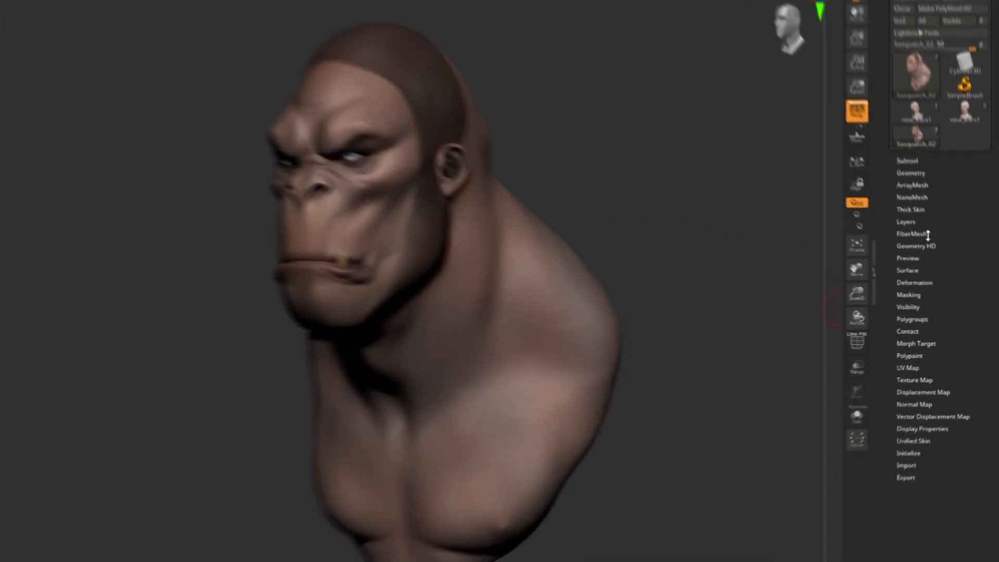
Enable FiberMesh Preview and orbit to check black fur over the crown and cheeks
left_click(944, 257)
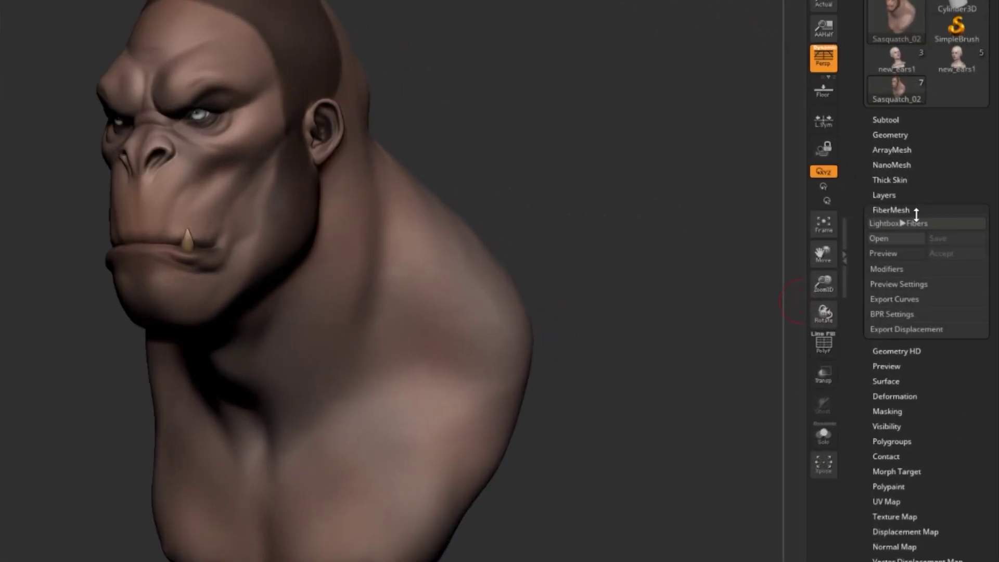
left_click(906, 258)
left_click_drag(787, 299, 836, 310)
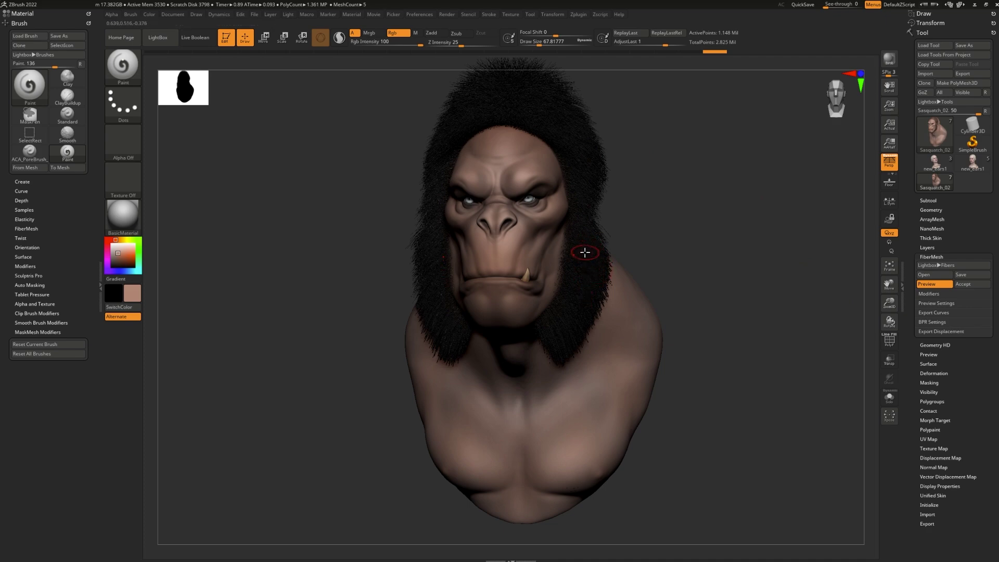
mouse_move(584, 254)
left_mouse_down()
mouse_move(717, 291)
mouse_move(705, 271)
left_mouse_up()
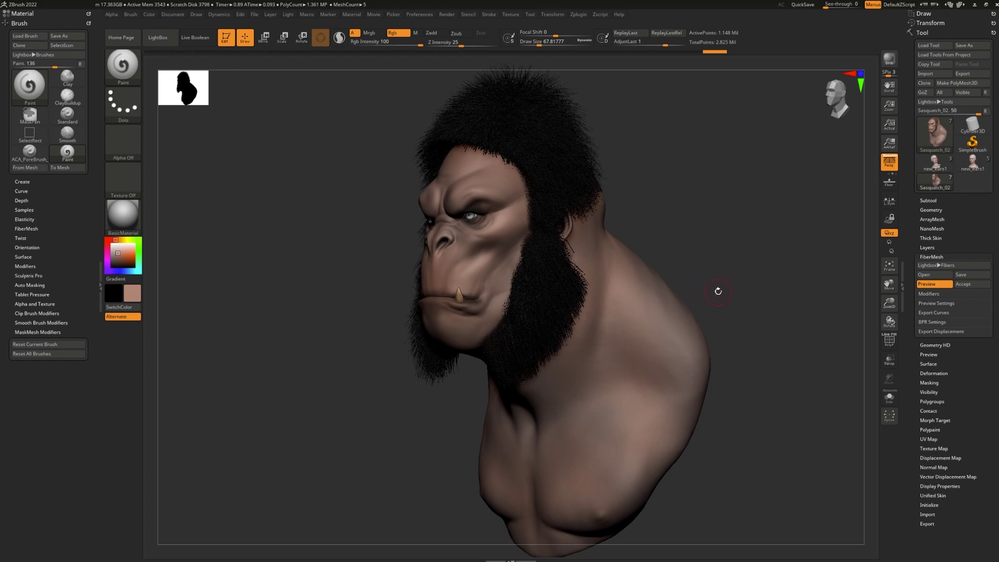
Apply the Fibers225.ZFP long-hair preset from the Lightbox Fibers library
left_click(949, 266)
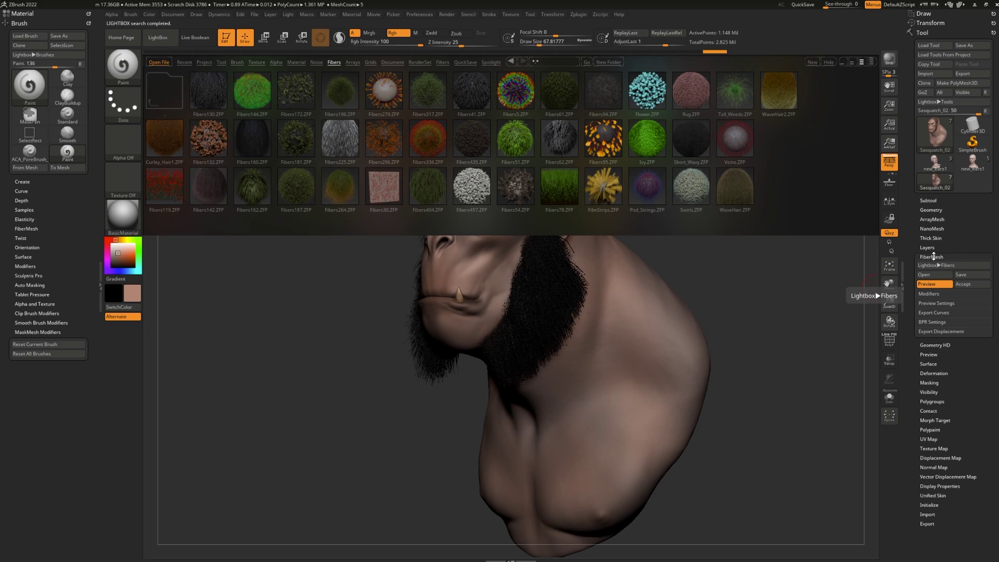
double_click(343, 139)
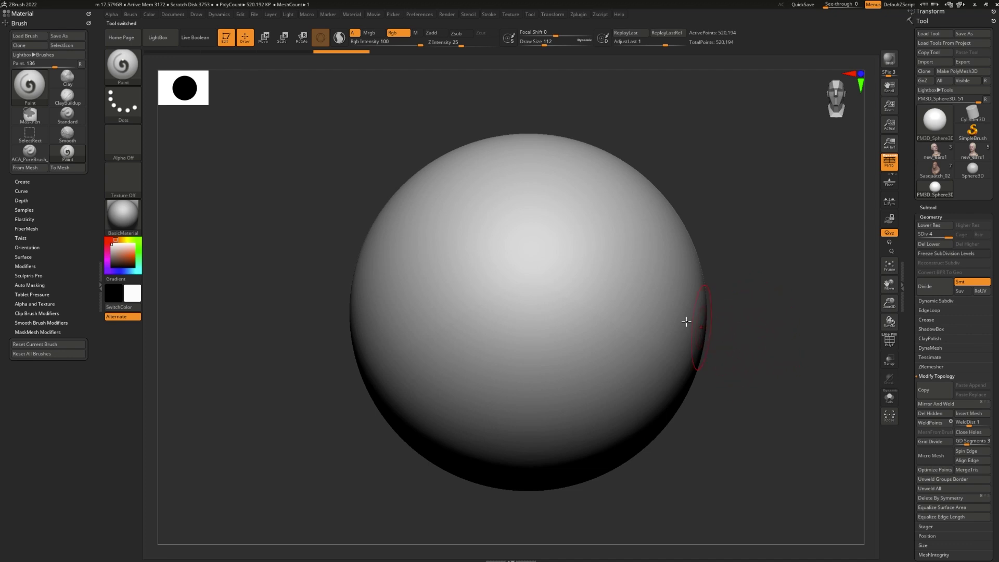
Paint a long vertical mask band on the sphere's left and a shorter one on its right
left_click(443, 225, "ctrl")
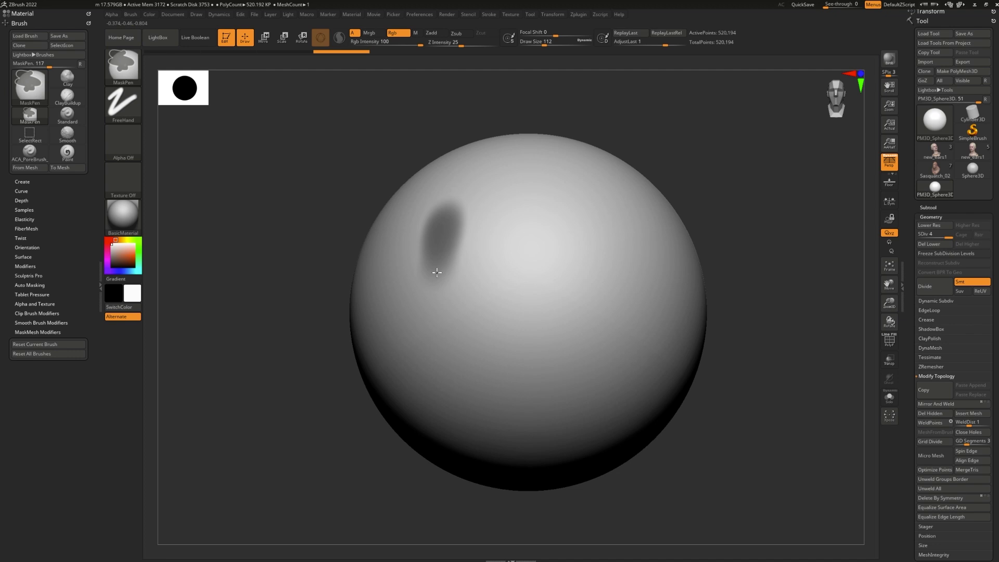
left_click_drag(443, 225, 430, 333, "ctrl")
left_click_drag(439, 223, 430, 348, "ctrl")
left_click_drag(438, 263, 442, 219, "ctrl")
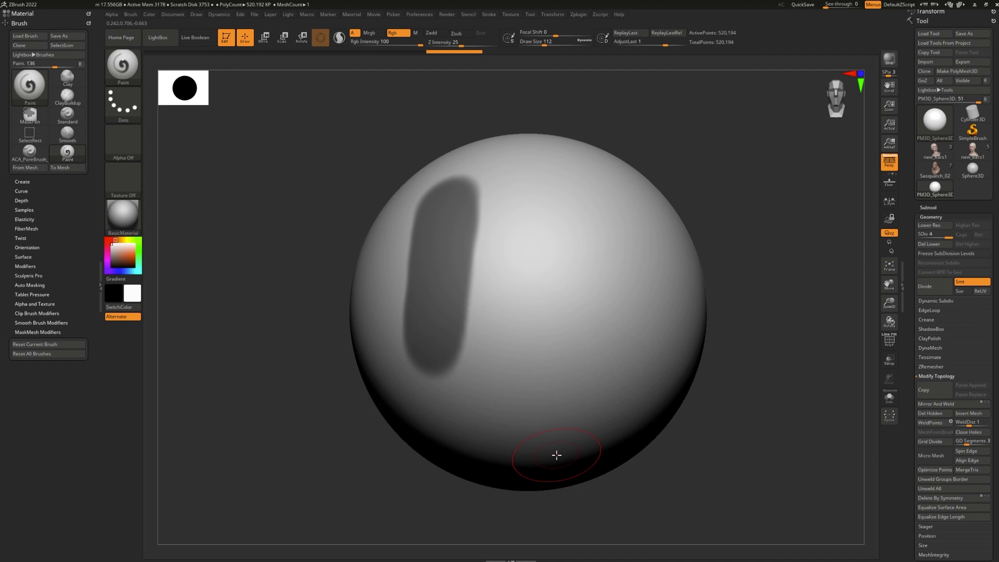
key("ctrl")
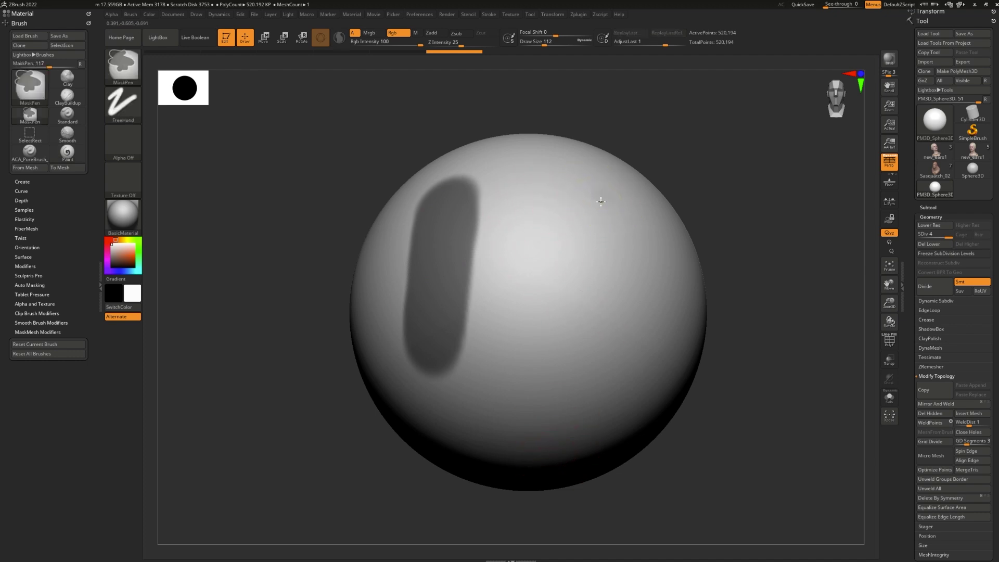
left_click_drag(601, 201, 575, 281, "ctrl")
left_click(944, 298)
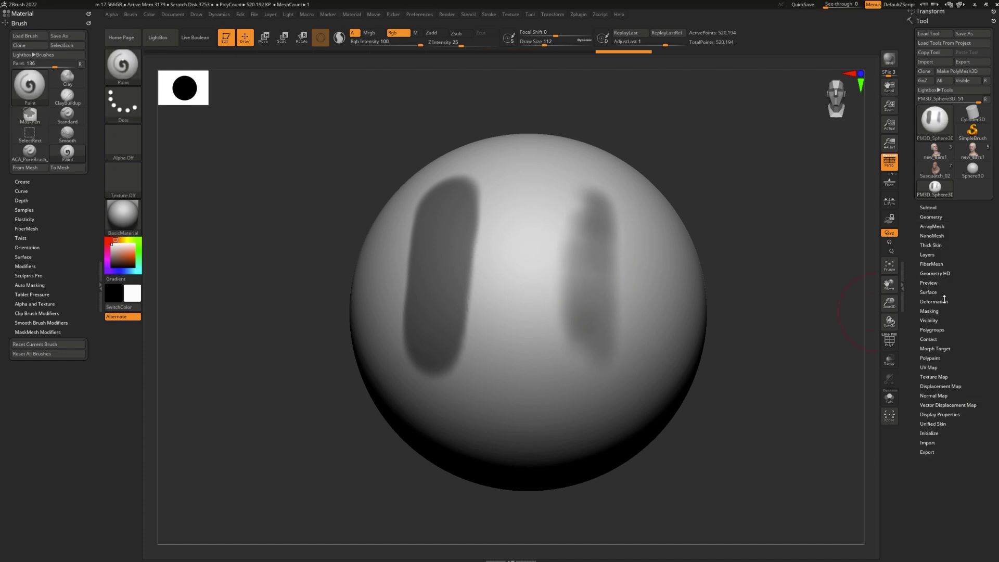
left_click(931, 264)
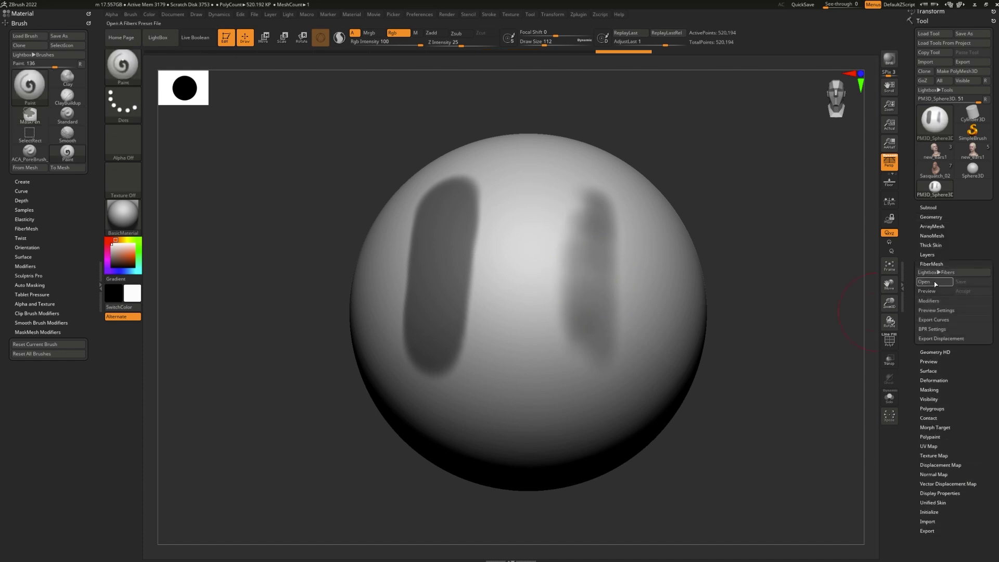
left_click(933, 291)
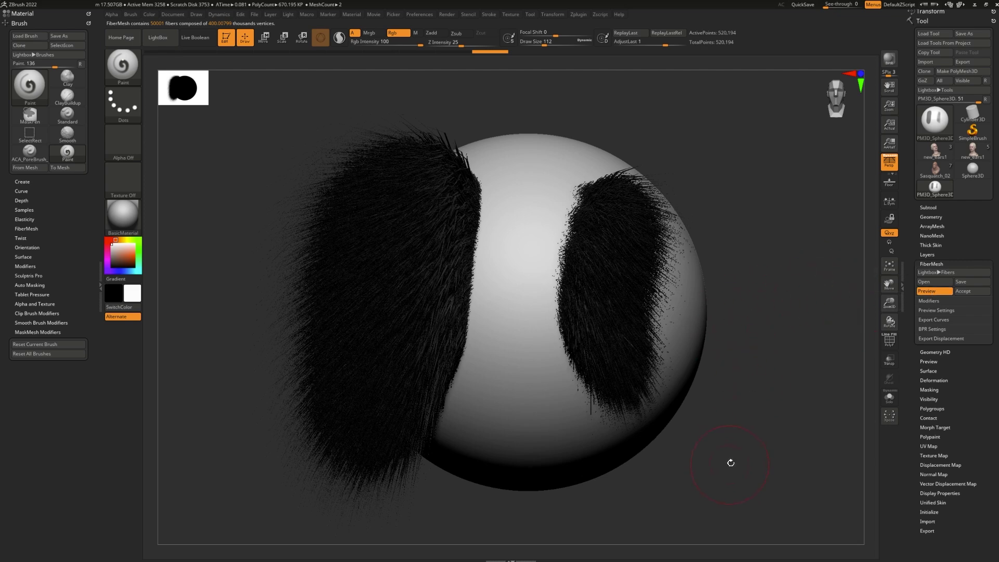
left_click_drag(731, 463, 742, 379)
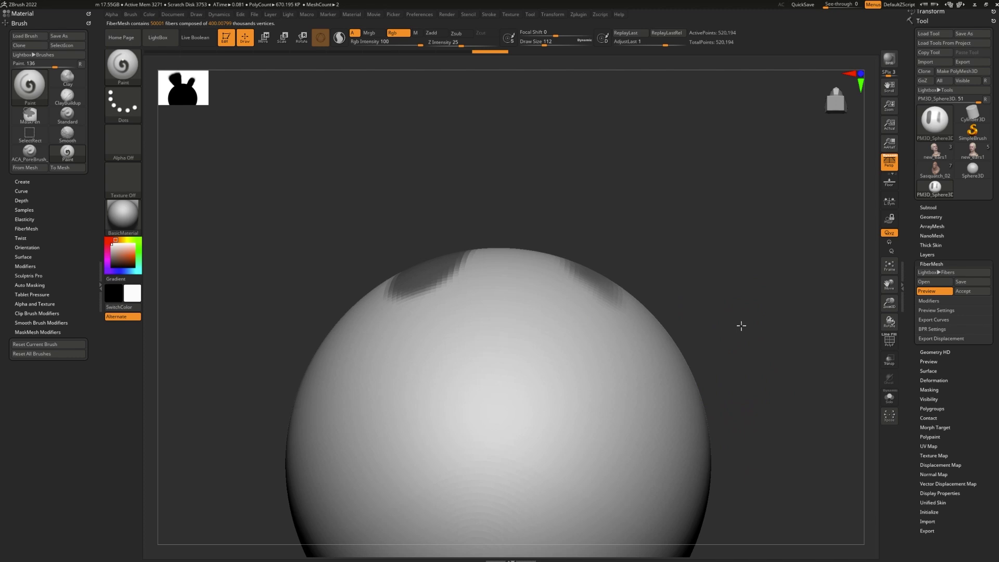
mouse_move(741, 325)
left_mouse_down()
mouse_move(709, 312)
mouse_move(690, 364)
left_mouse_up()
mouse_move(761, 227)
left_mouse_down()
mouse_move(754, 274)
mouse_move(685, 390)
left_mouse_up()
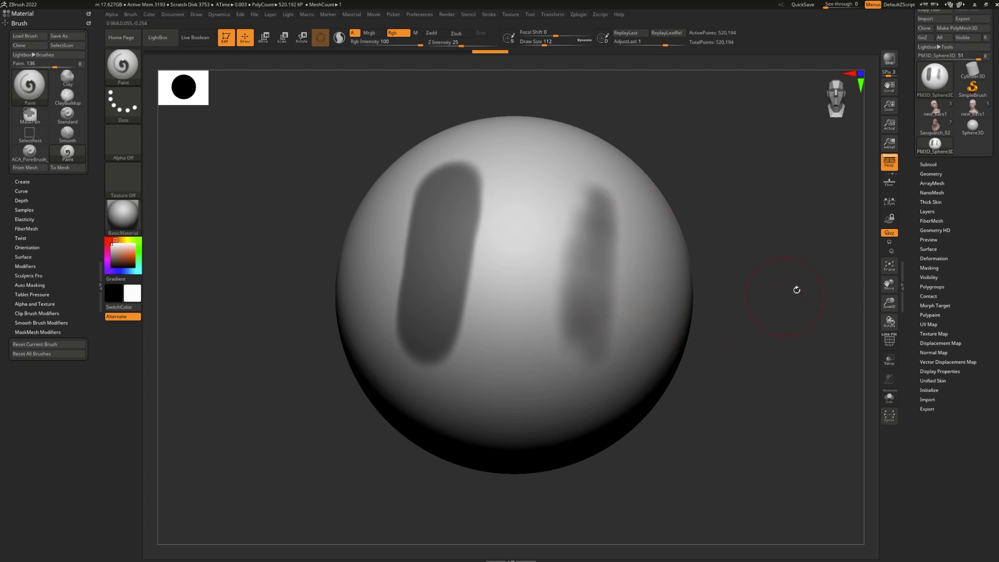
Apply SharpenMask, GrowMask, then SharpenMask again from Tool > Masking
left_click_drag(956, 203, 959, 236)
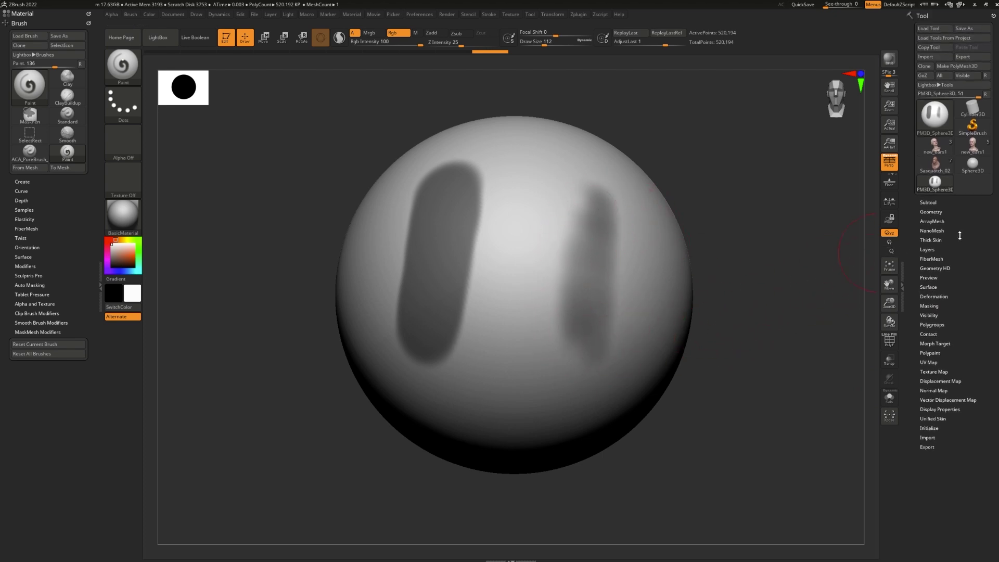
left_click(931, 306)
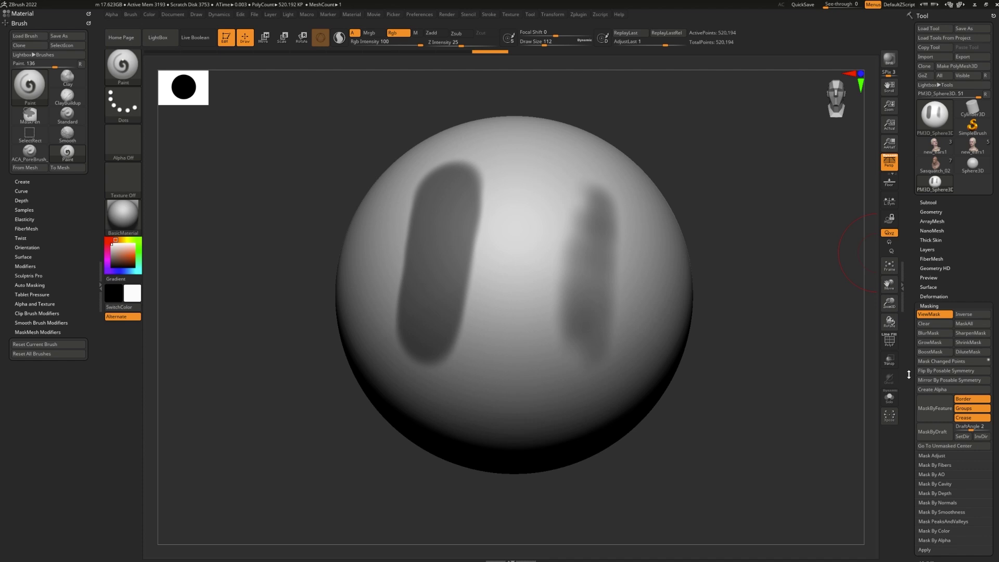
left_click_drag(910, 374, 909, 327)
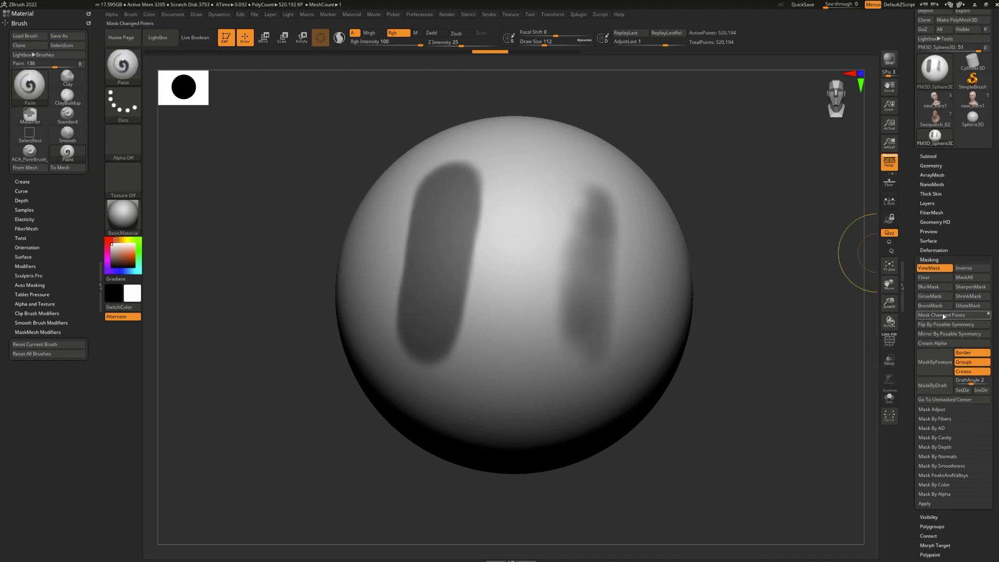
left_click(972, 286)
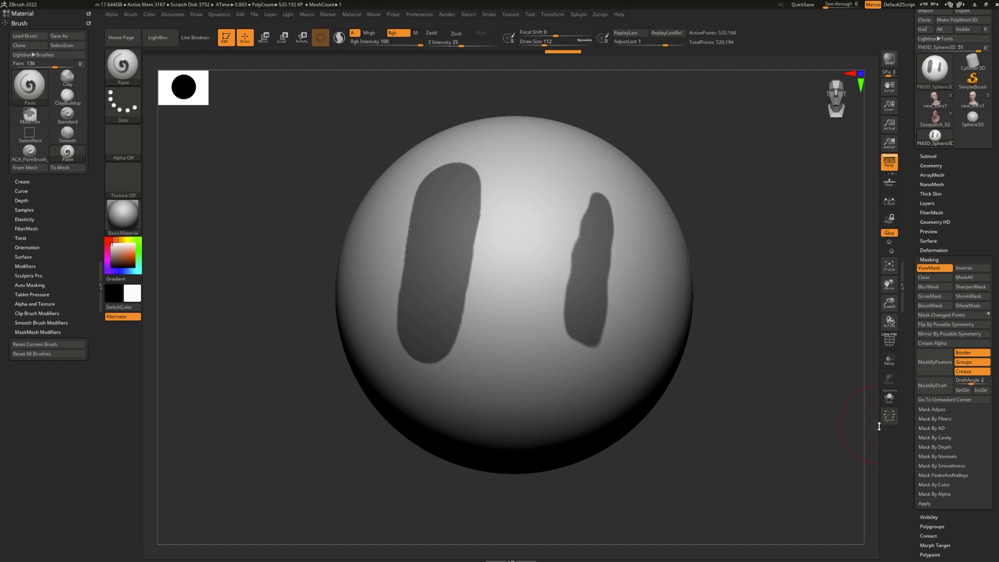
left_click(937, 297)
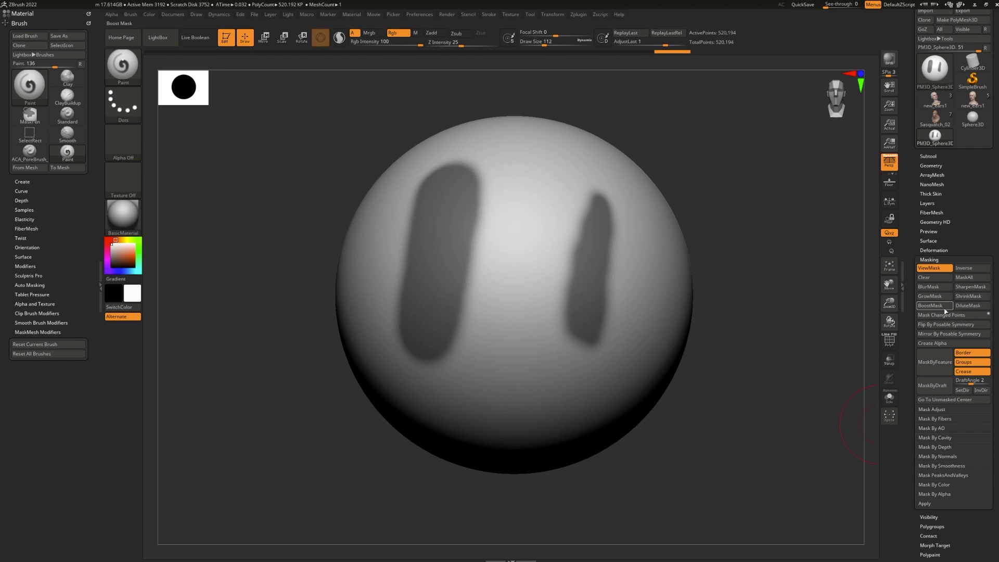
left_click(877, 404, "ctrl+alt")
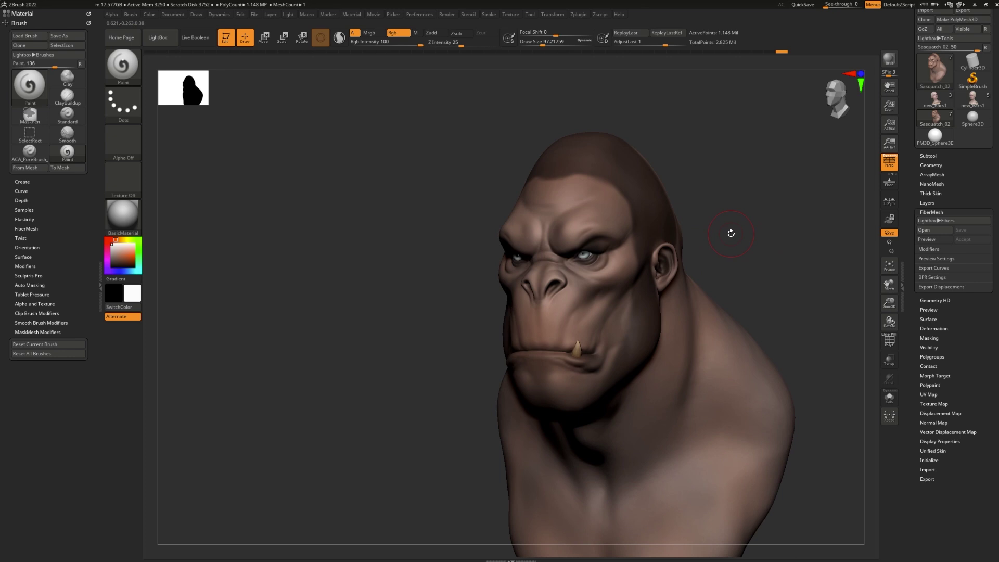
Orbit the bust, then enable FiberMesh Preview to show long dark fur
left_click_drag(731, 233, 754, 234)
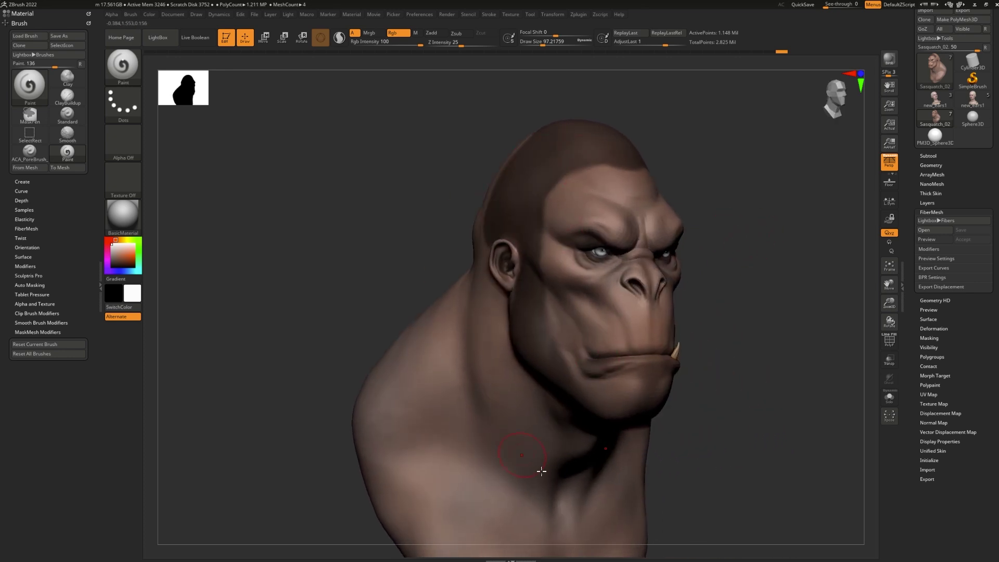
mouse_move(722, 456)
left_mouse_down()
mouse_move(689, 413)
mouse_move(656, 435)
left_mouse_up()
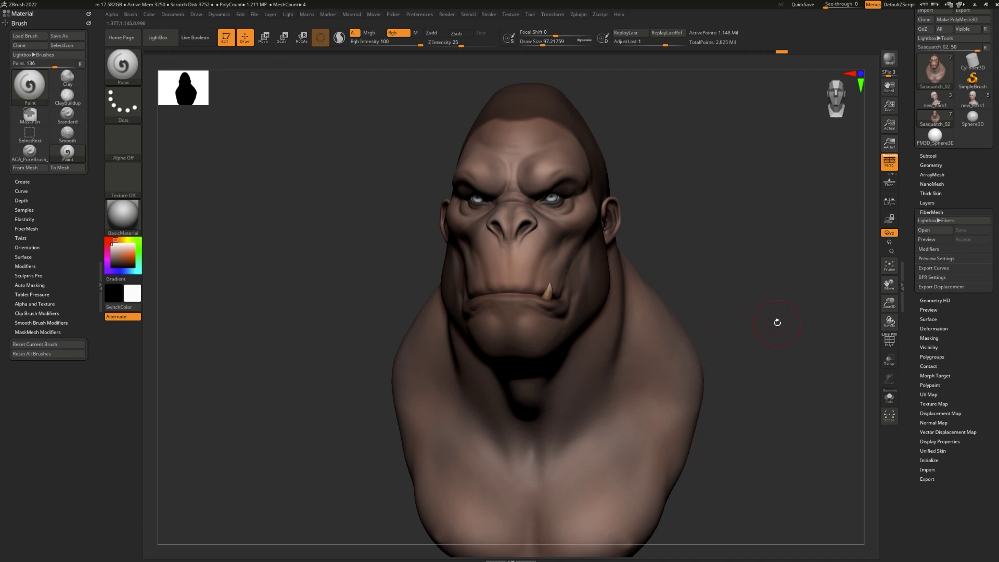
left_click_drag(778, 322, 632, 321)
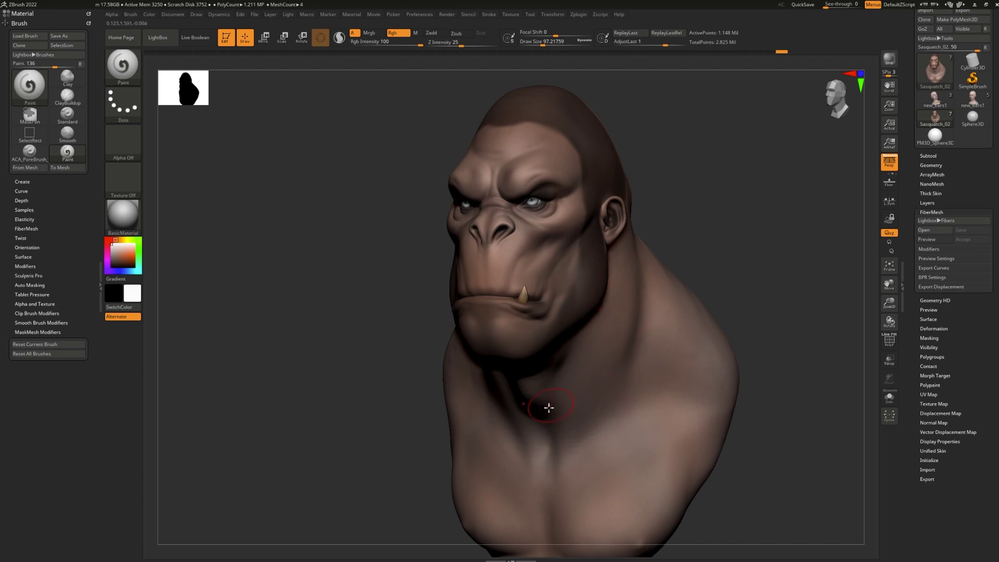
left_click_drag(766, 454, 787, 404)
left_click(935, 239)
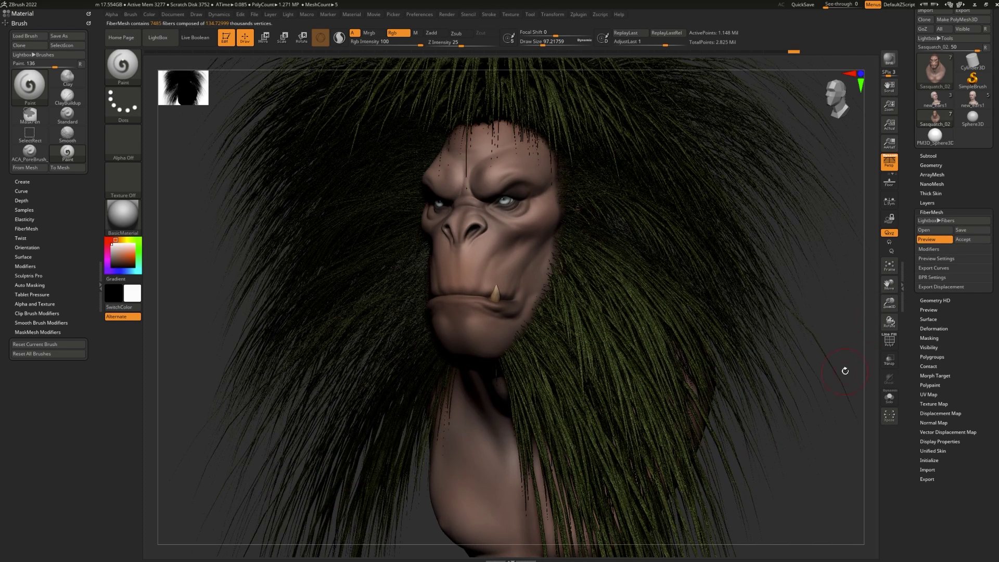
left_click_drag(845, 368, 860, 350)
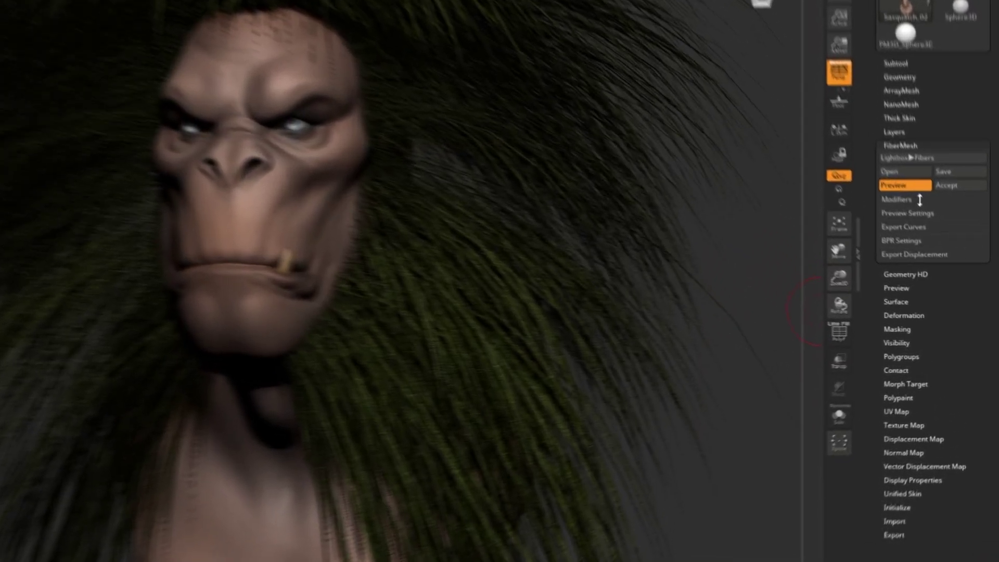
In FiberMesh Modifiers, lower MaxFibers to about 19.36
left_click(929, 248)
left_click_drag(862, 283, 865, 124)
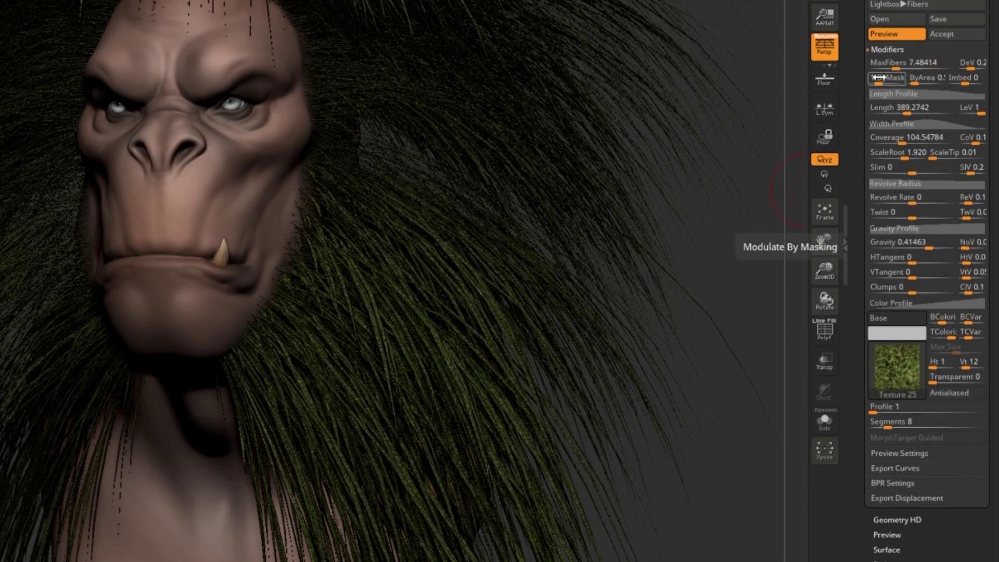
left_click(887, 107)
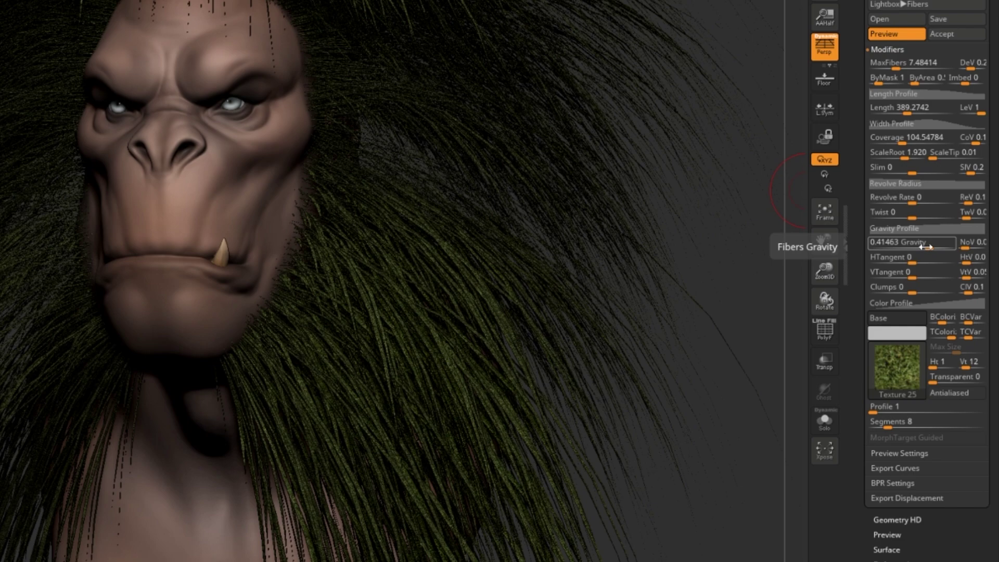
left_click_drag(885, 61, 919, 62)
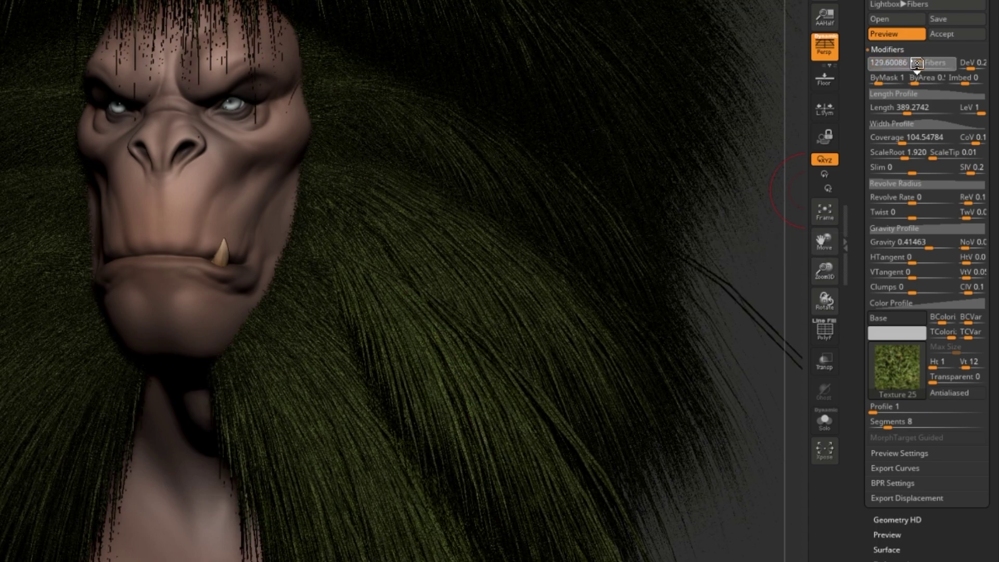
left_click_drag(917, 62, 904, 66)
mouse_move(911, 108)
left_mouse_down()
mouse_move(896, 108)
mouse_move(910, 108)
left_mouse_up()
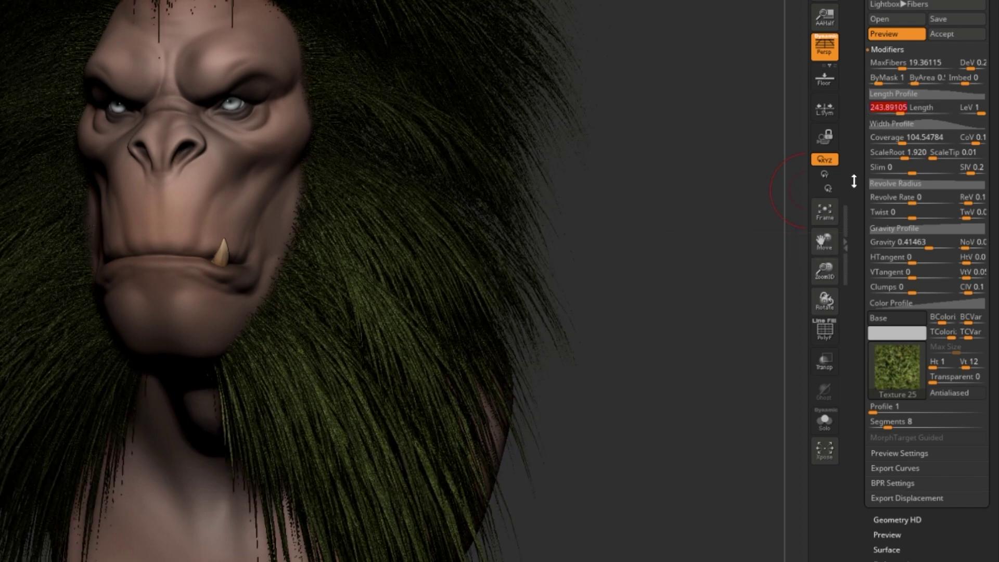
left_click_drag(758, 194, 744, 163)
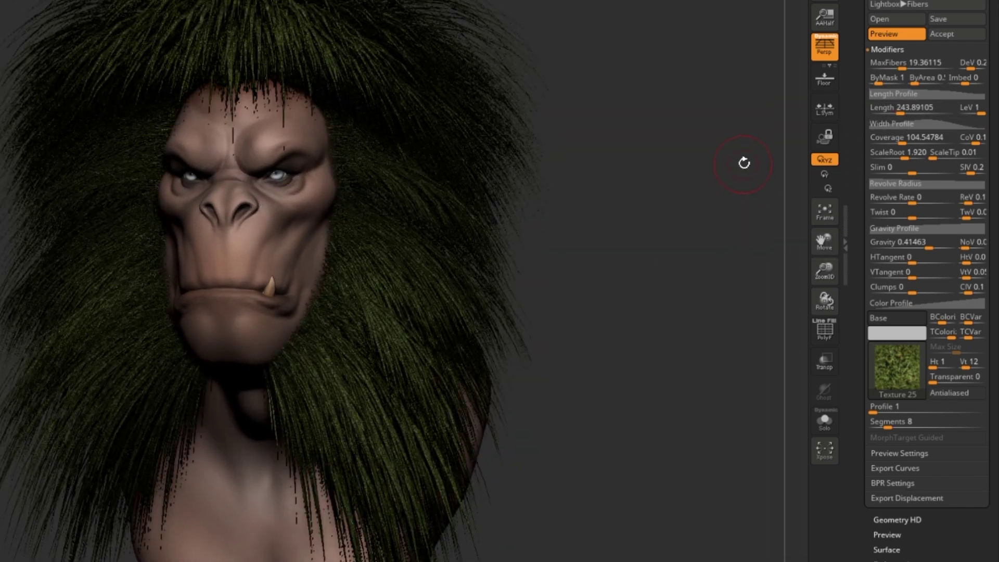
Shorten fiber Length to about 211.77 and reduce Coverage to about 88.82
left_click(903, 108)
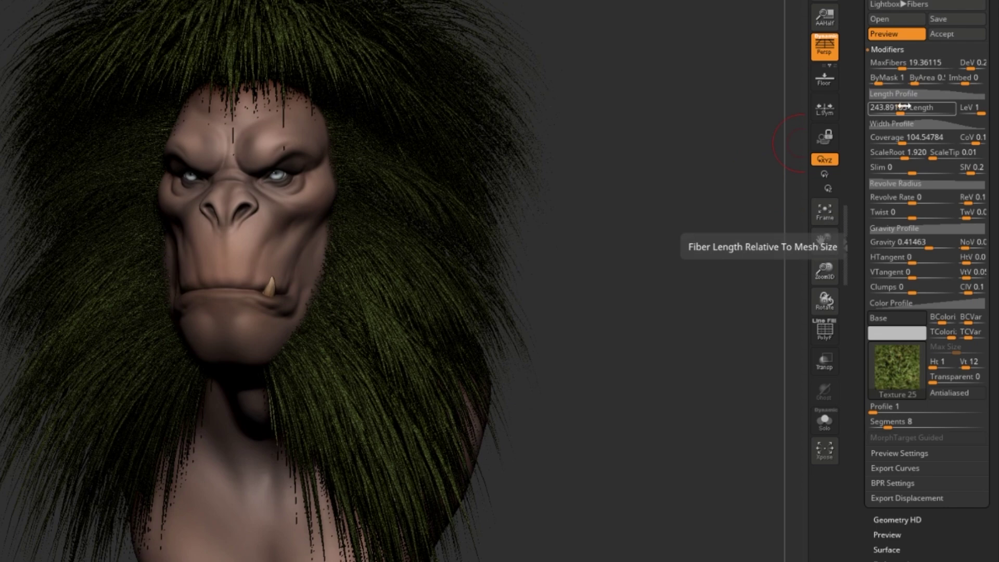
mouse_move(904, 108)
left_mouse_down()
mouse_move(917, 139)
mouse_move(934, 138)
left_mouse_up()
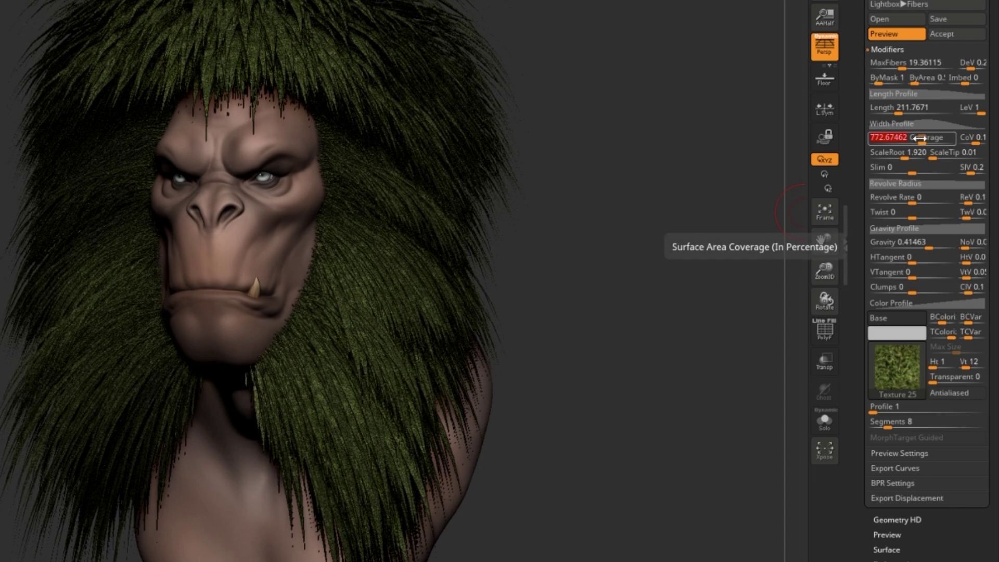
left_click(929, 138)
left_click_drag(931, 137, 902, 137)
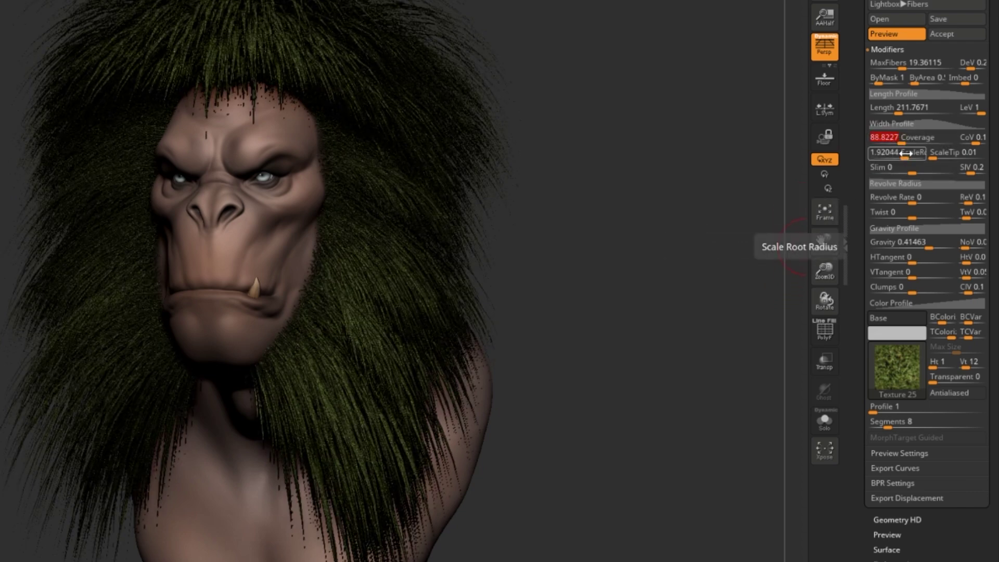
Raise ScaleRoot to 8.208 and reset Revolve Rate to 0 after testing it
left_click_drag(909, 153, 921, 152)
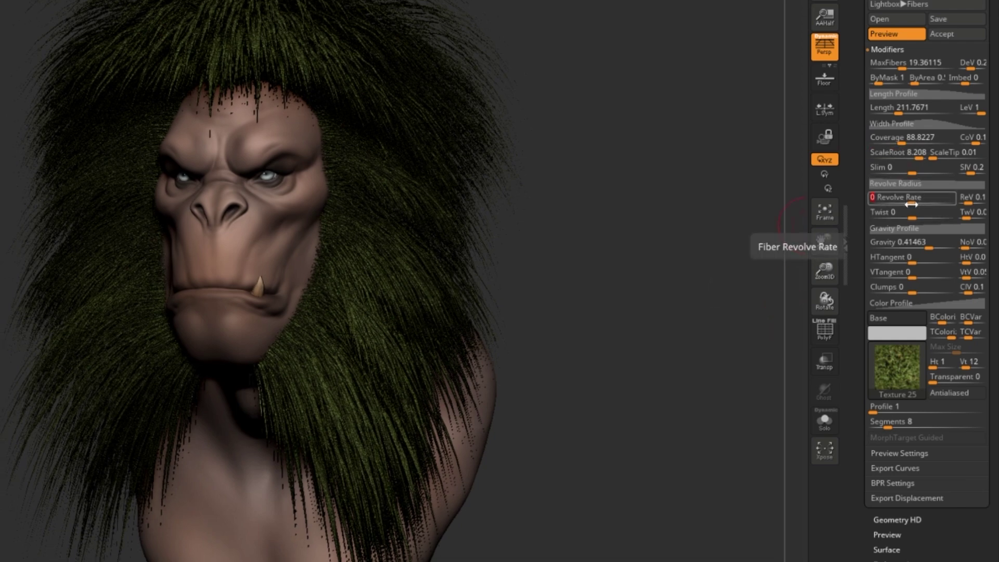
left_click_drag(911, 205, 923, 202)
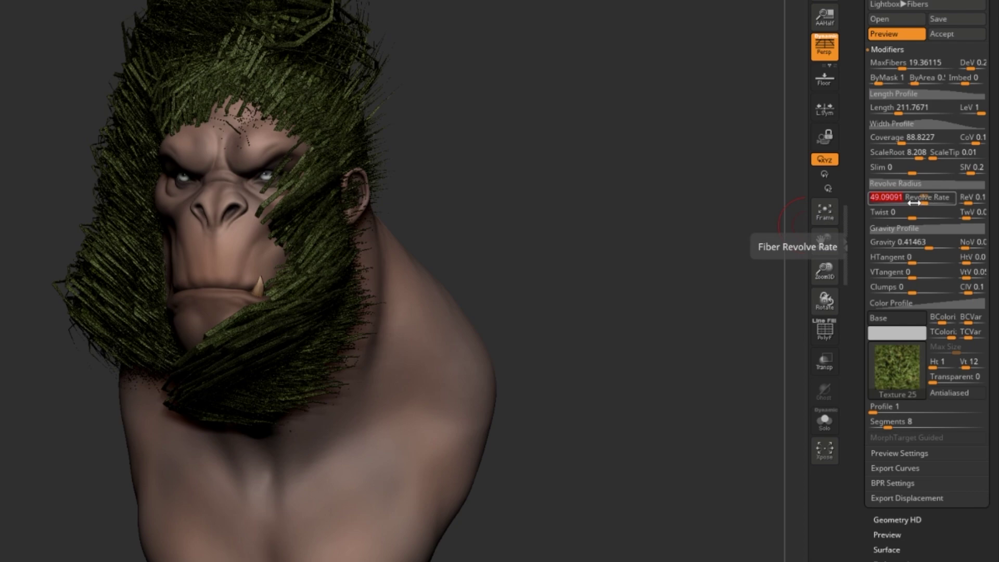
type("0")
key("Return")
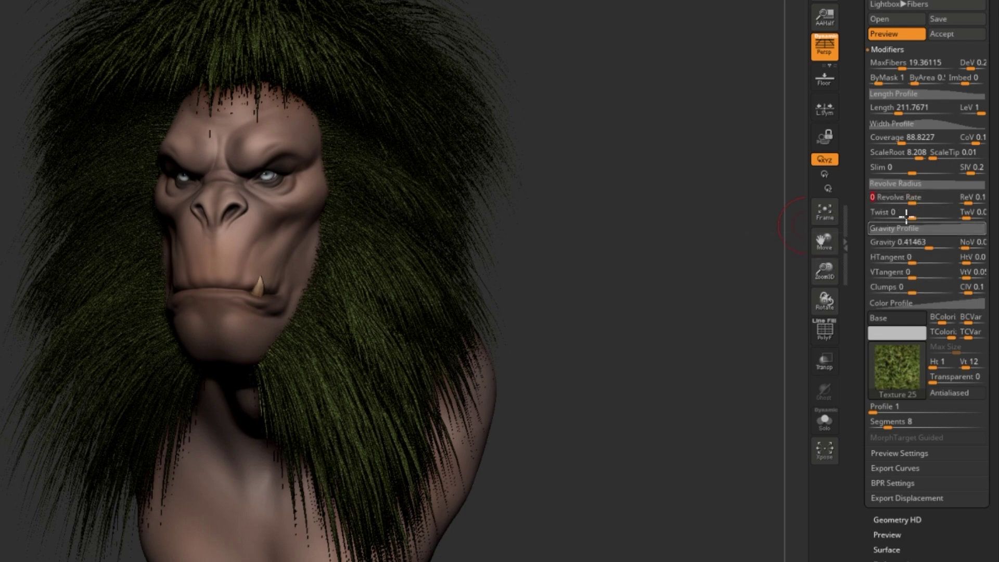
Set fiber Twist to about 102.64, checking the strands beside the mouth
left_click_drag(905, 212, 932, 219)
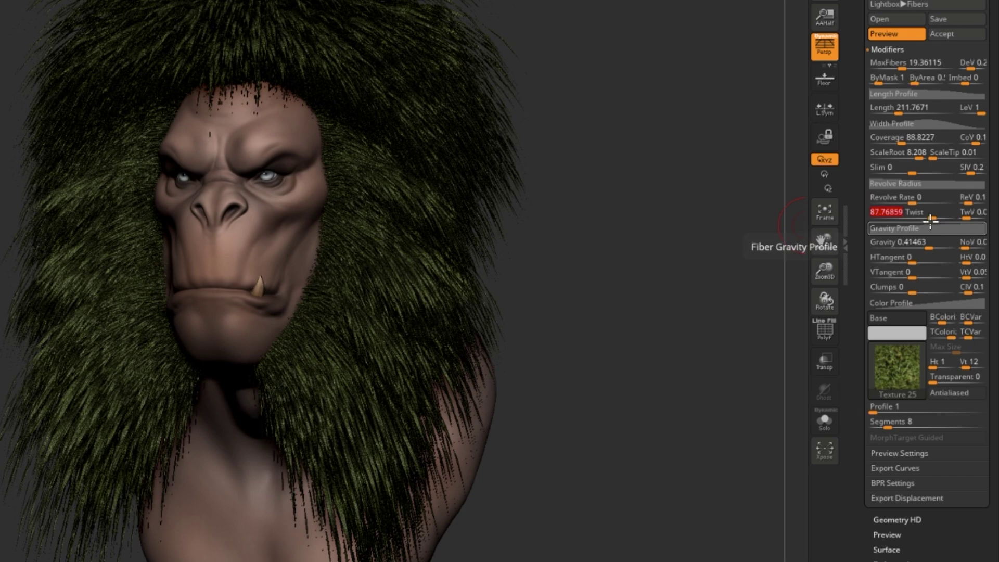
left_click_drag(781, 302, 767, 335, "alt")
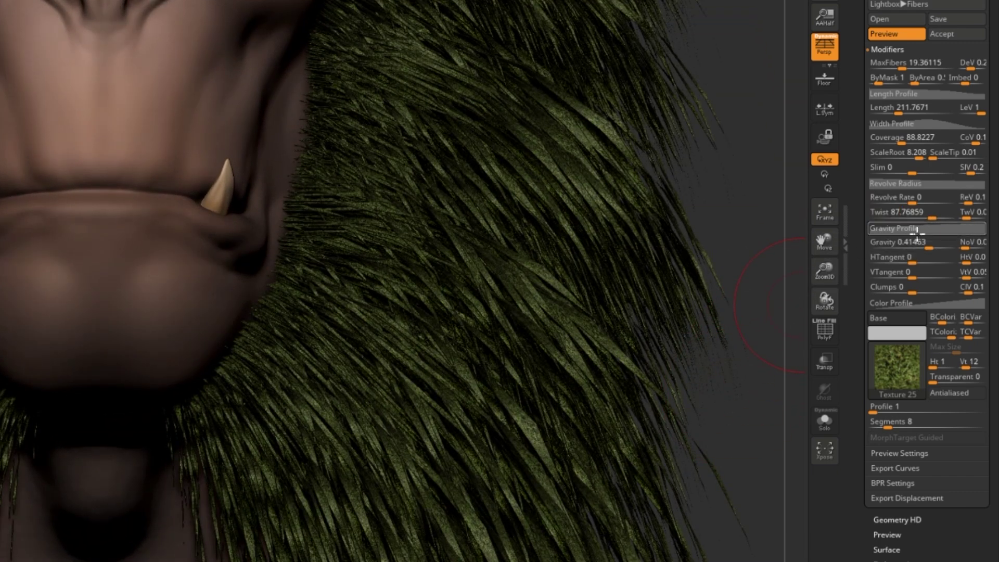
left_click(911, 212)
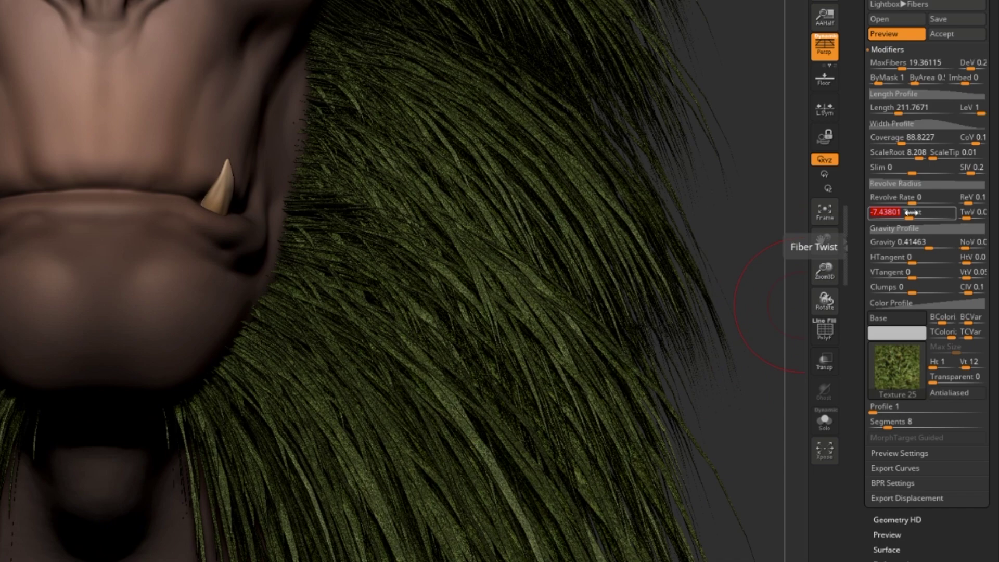
left_click_drag(915, 212, 913, 214)
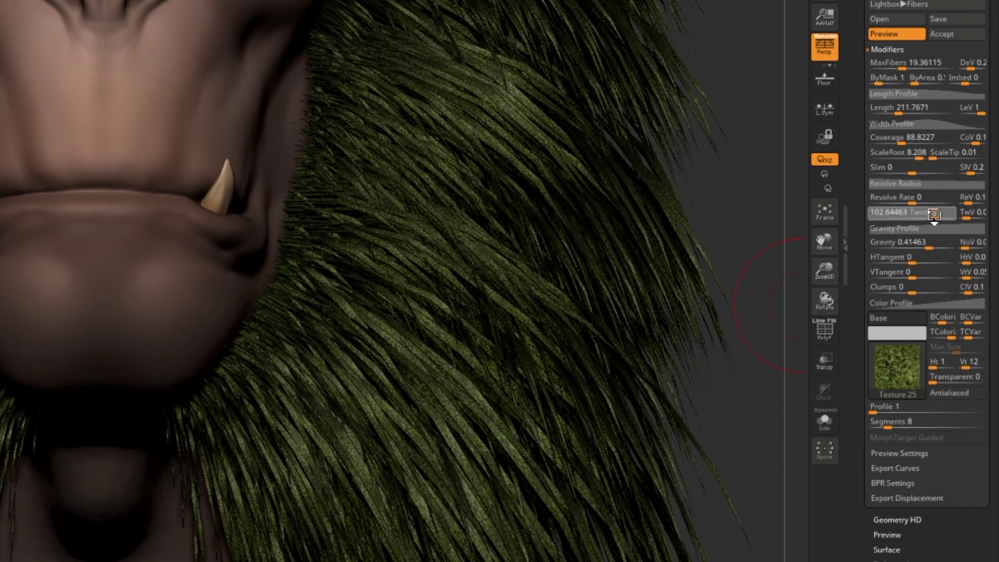
left_click_drag(911, 216, 933, 213)
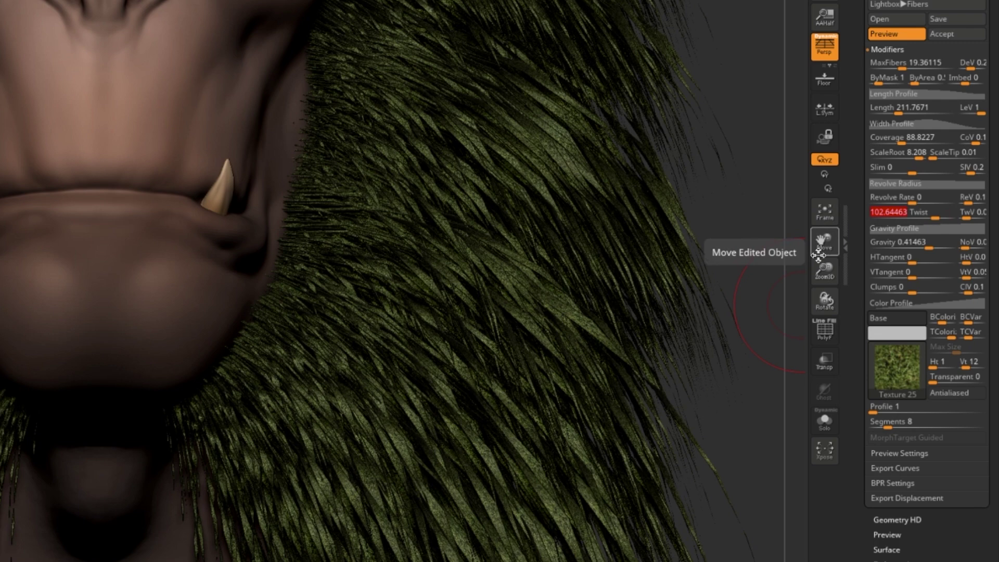
key("f")
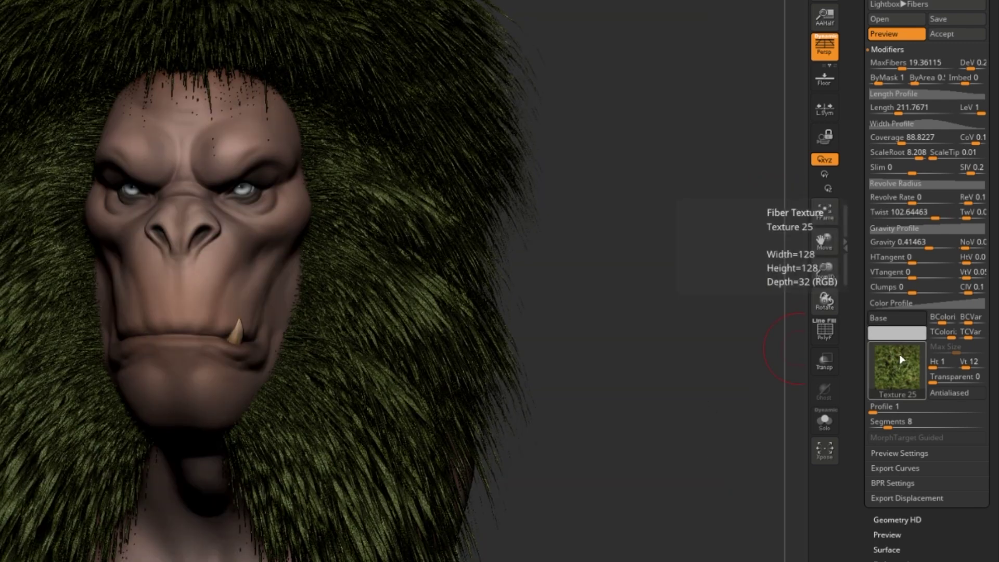
Remove the grassy texture from the fur fibers
left_click(899, 358)
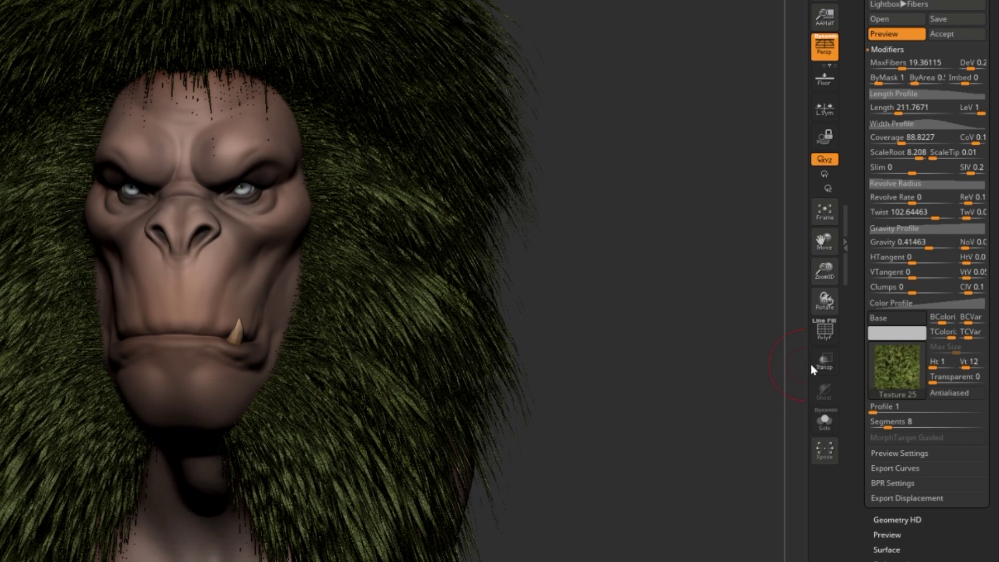
left_click(897, 366)
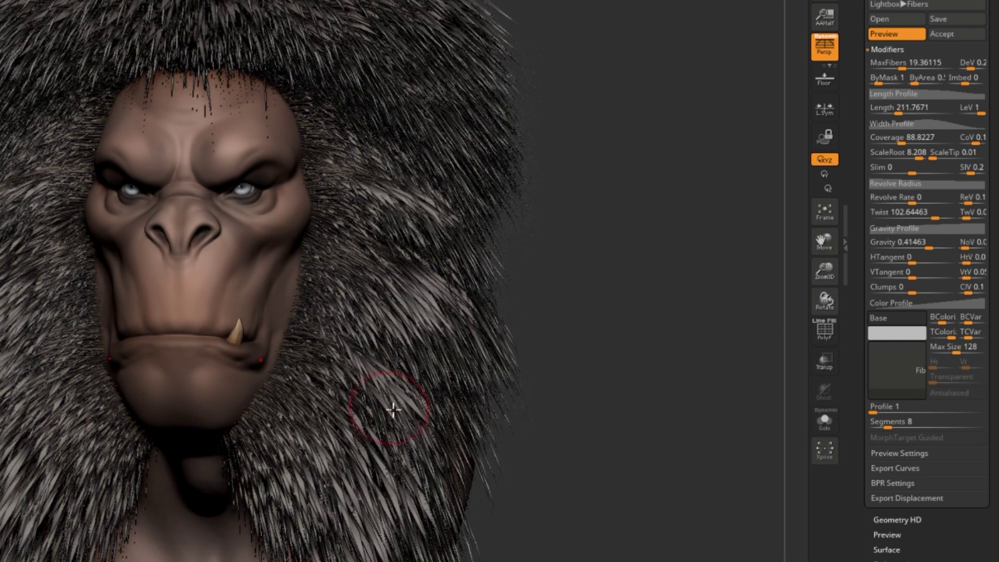
left_click_drag(687, 467, 736, 419)
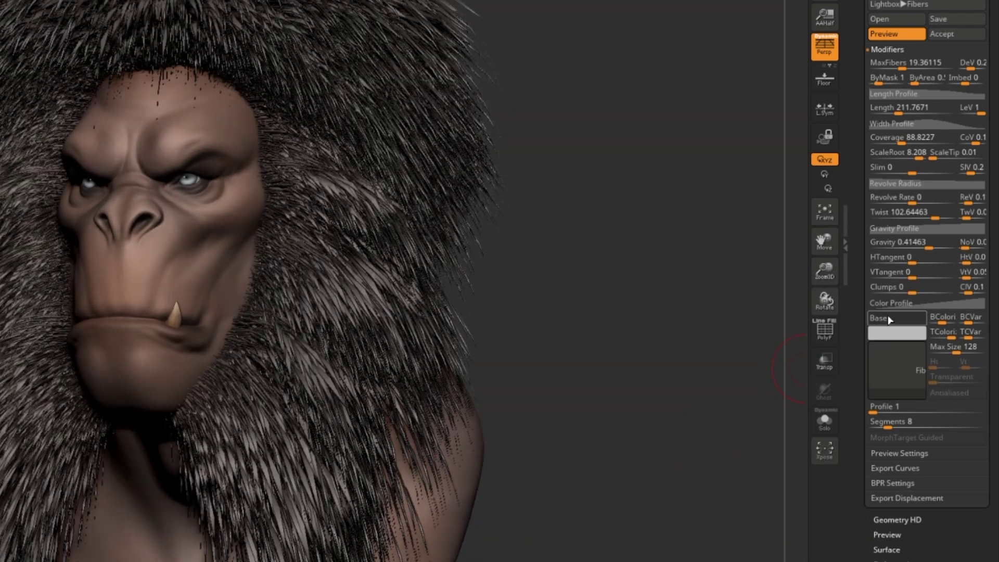
In the Color Profile, make the fur tips near-black and the base dark brown
left_click_drag(891, 337, 896, 316)
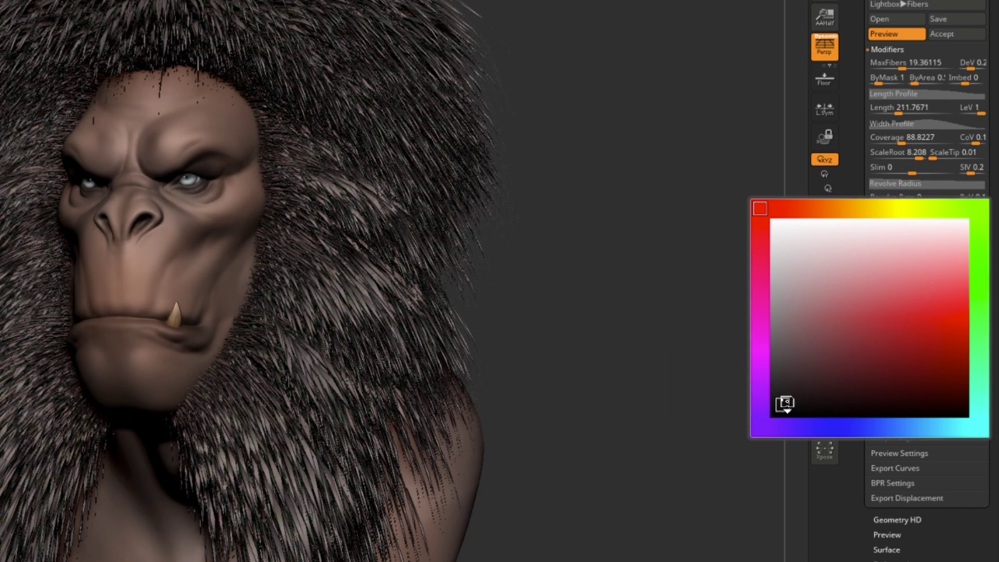
left_click_drag(896, 316, 782, 405)
left_click_drag(892, 342, 817, 391)
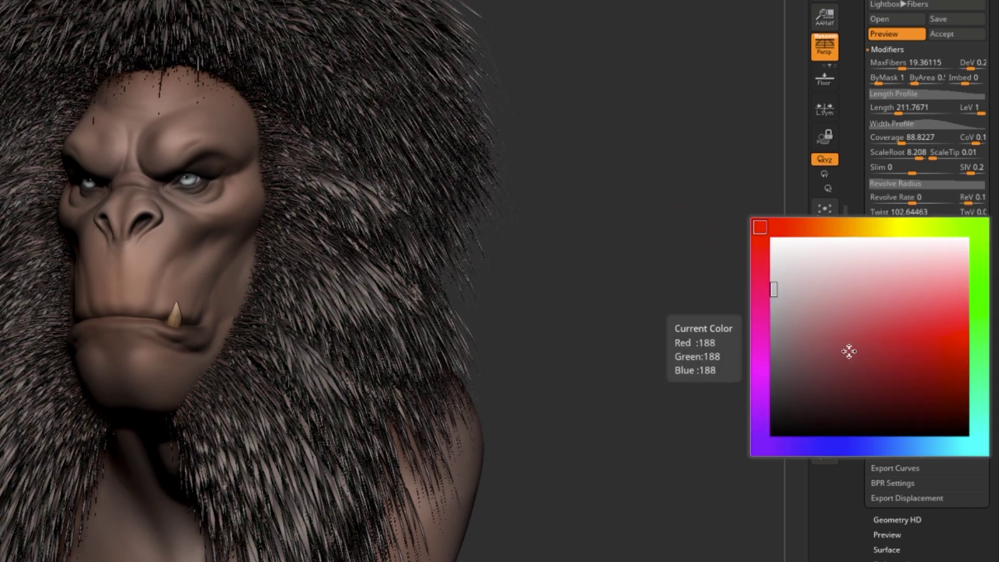
left_click_drag(820, 226, 833, 227)
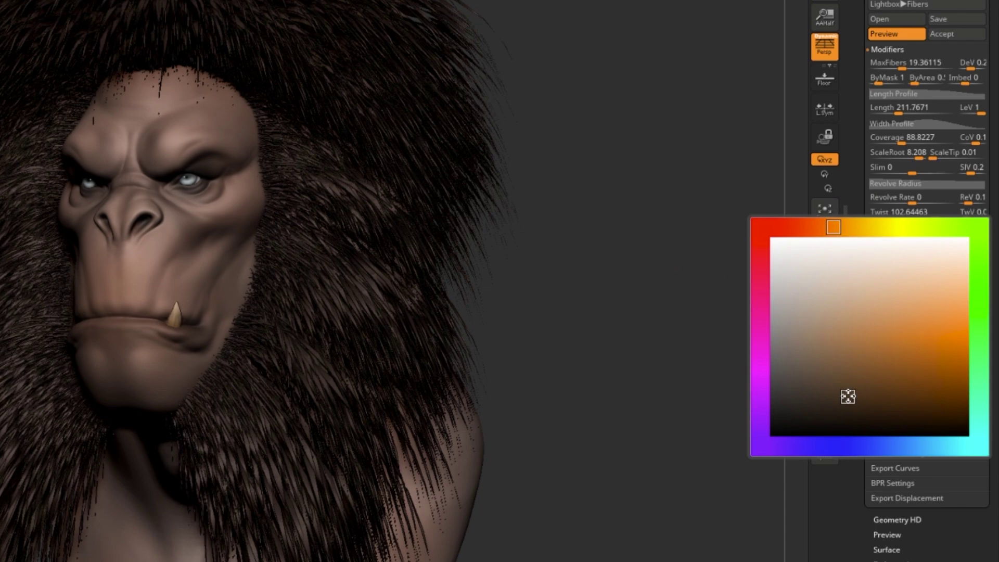
left_click_drag(847, 397, 872, 385)
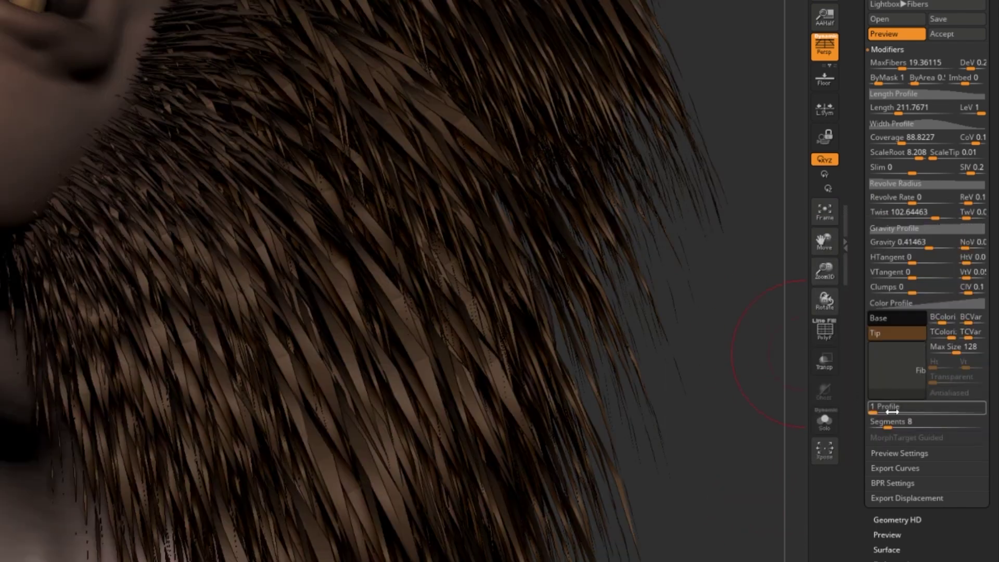
Set fiber Segments to 12 and Profile to 6, and make Gravity negative so fur bristles upward
left_click(889, 423)
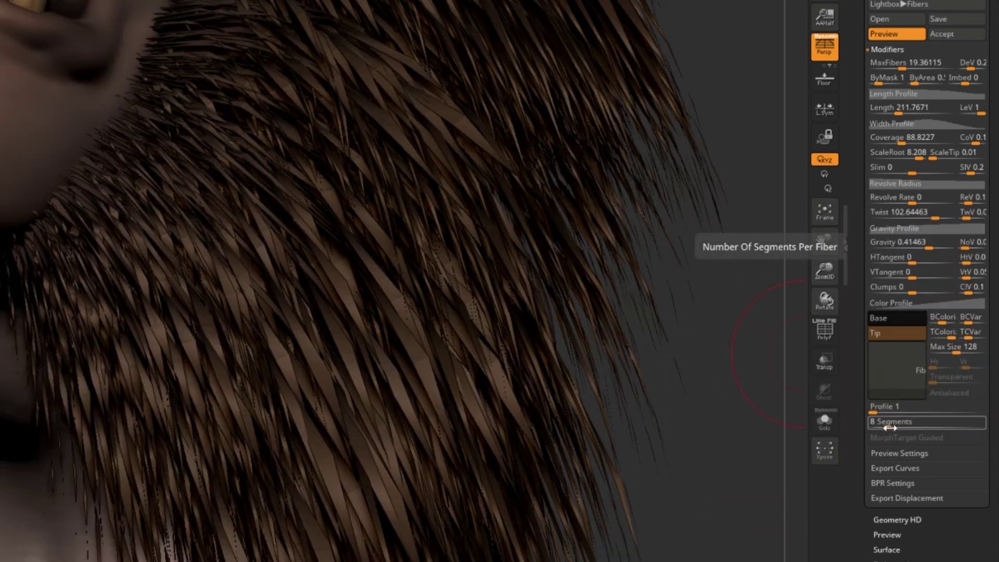
left_click_drag(889, 428, 909, 425)
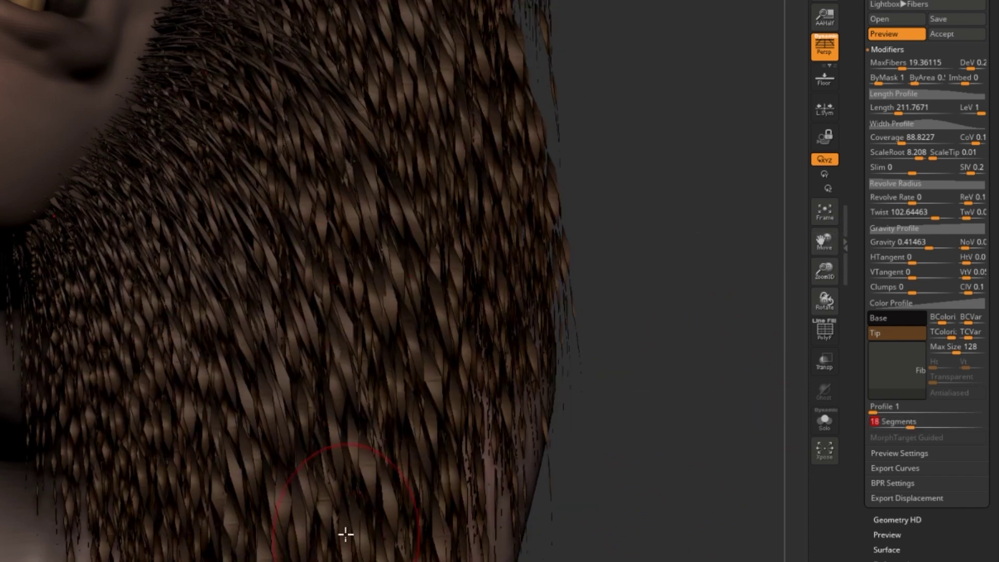
left_click_drag(909, 426, 896, 425)
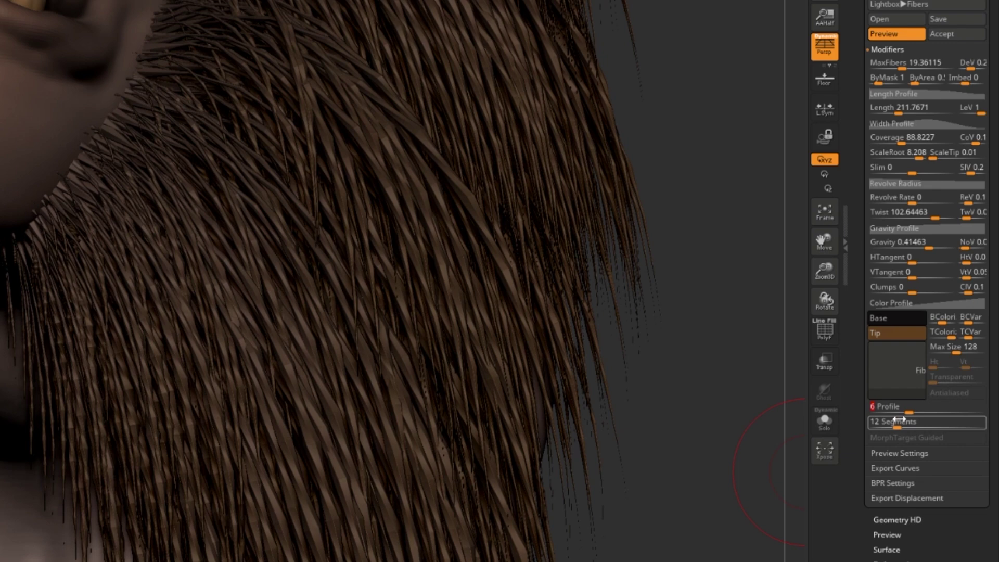
left_click_drag(765, 420, 785, 387)
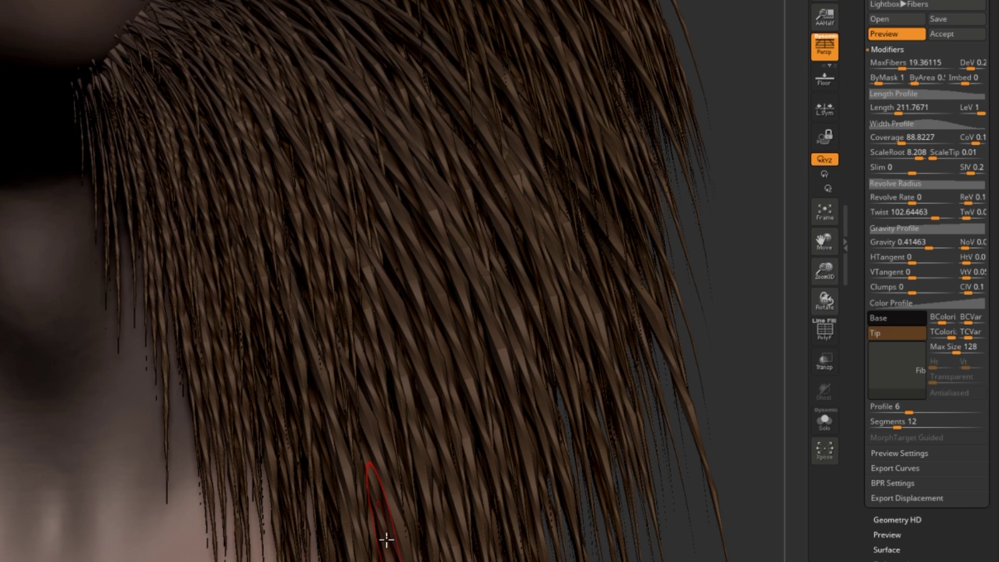
left_click_drag(764, 438, 749, 398, "alt")
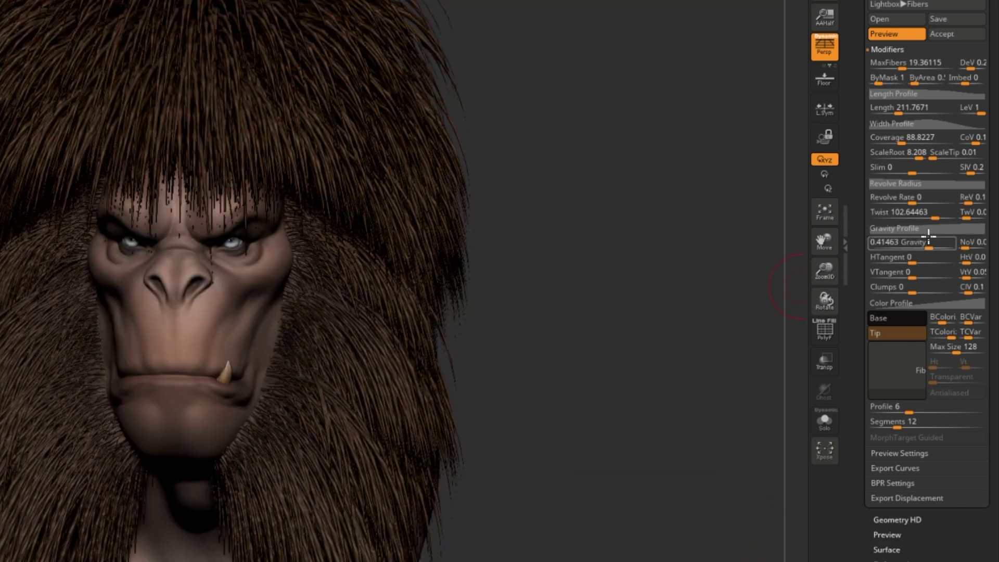
mouse_move(929, 243)
left_mouse_down()
mouse_move(944, 245)
mouse_move(893, 245)
left_mouse_up()
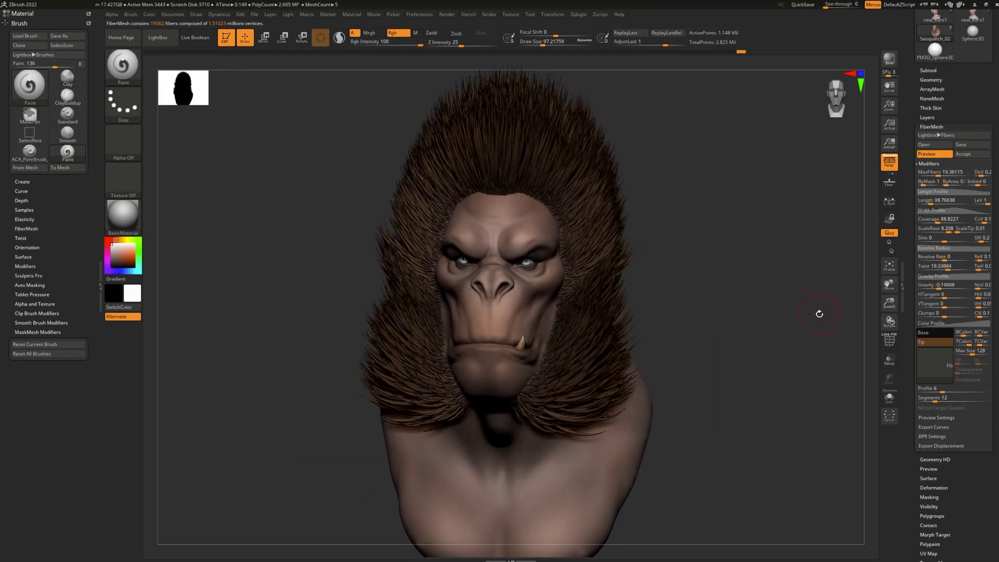
Accept the fur preview as real fibers, with Fast Preview turned on
left_click_drag(818, 322, 812, 315)
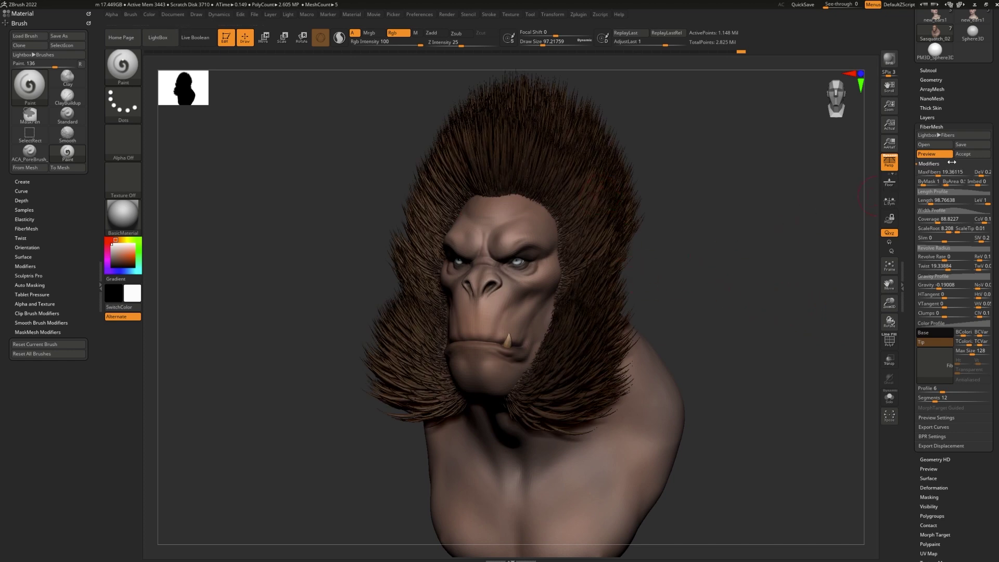
left_click(978, 156)
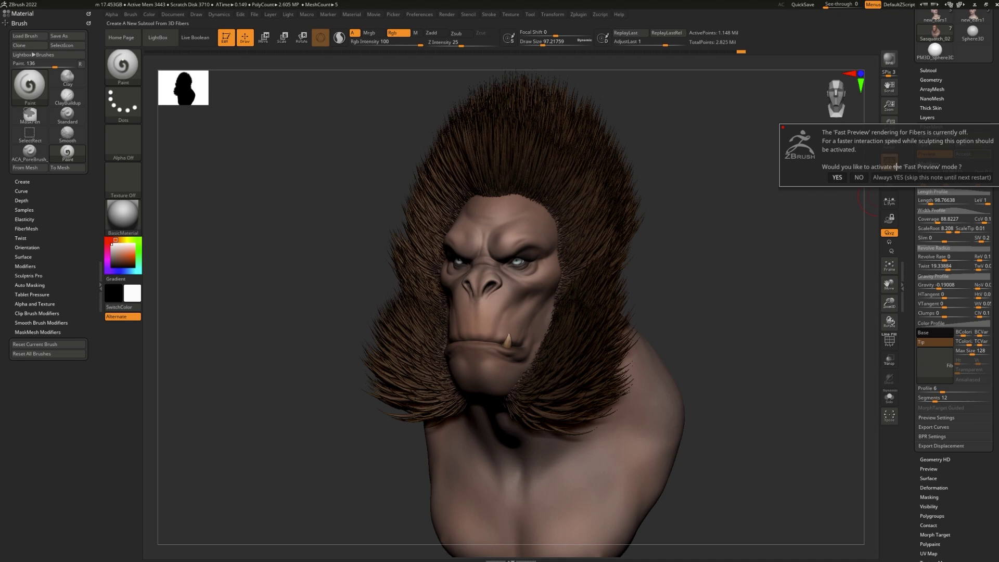
left_click(837, 179)
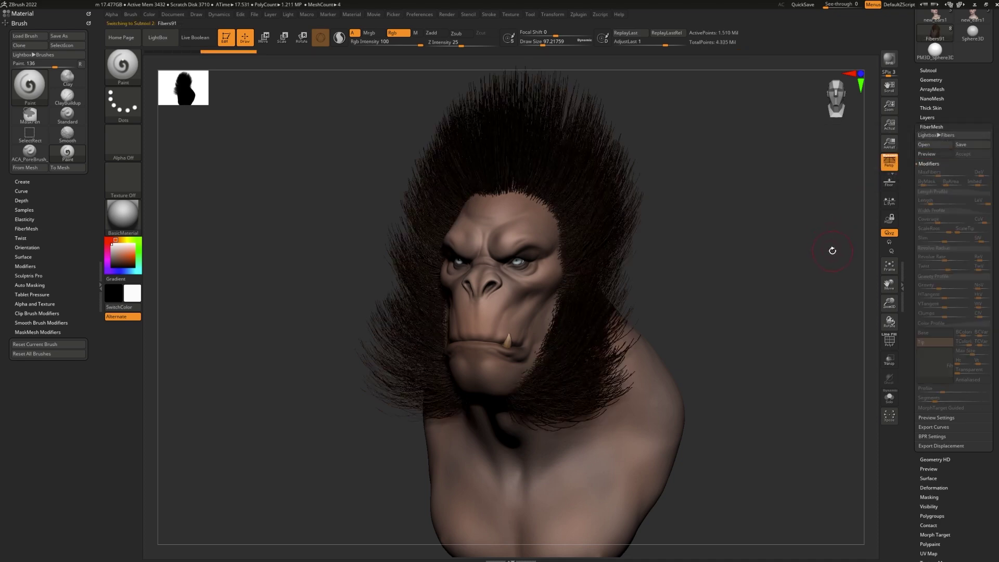
left_click_drag(832, 251, 582, 341)
Run a BPR best-quality render of the fibers to check the brown mane
mouse_move(584, 167)
left_mouse_down()
mouse_move(669, 151)
mouse_move(671, 220)
left_mouse_up()
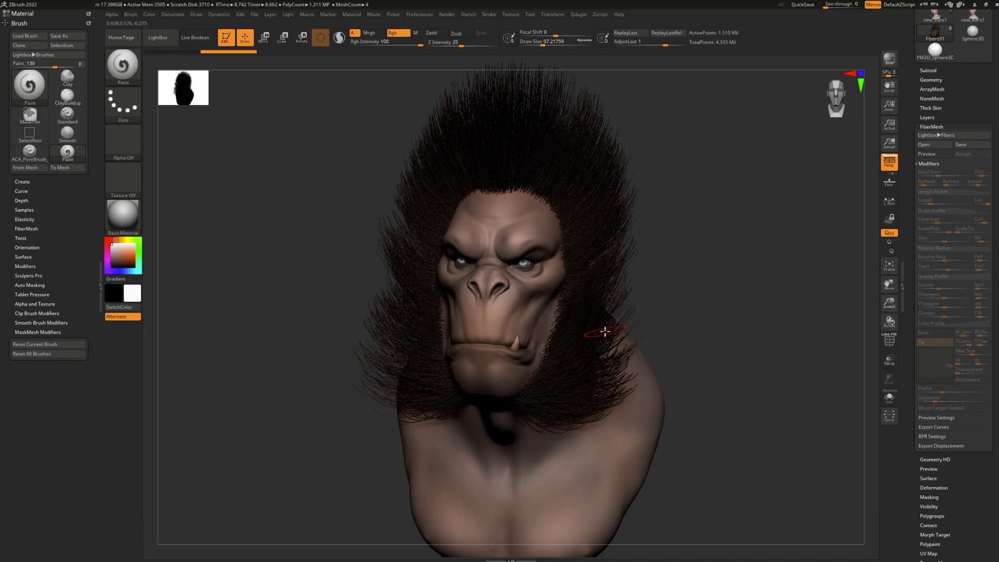
left_click(895, 64)
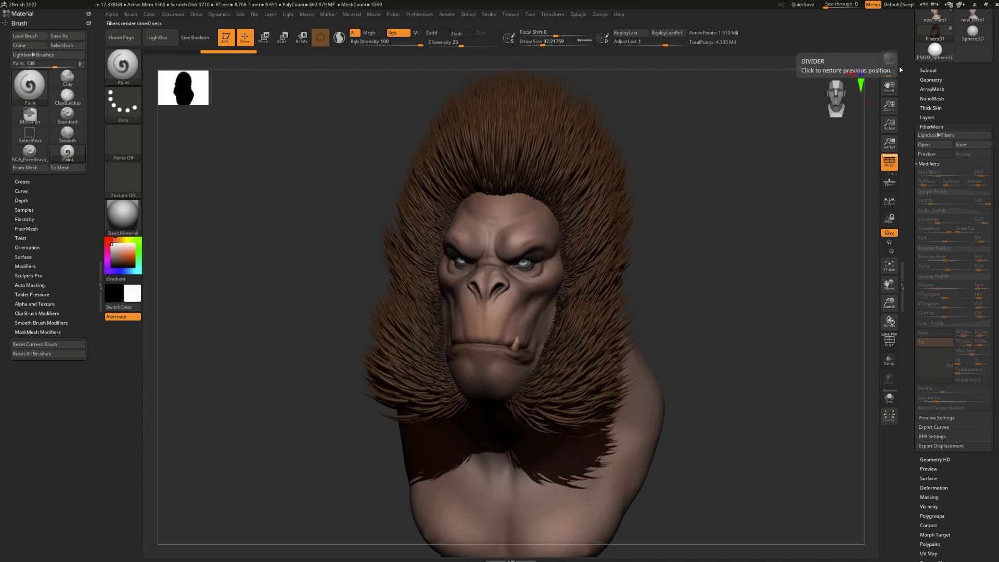
left_click_drag(716, 290, 710, 277)
Select the GroomBlower brush from the G-filtered brush picker
key("b")
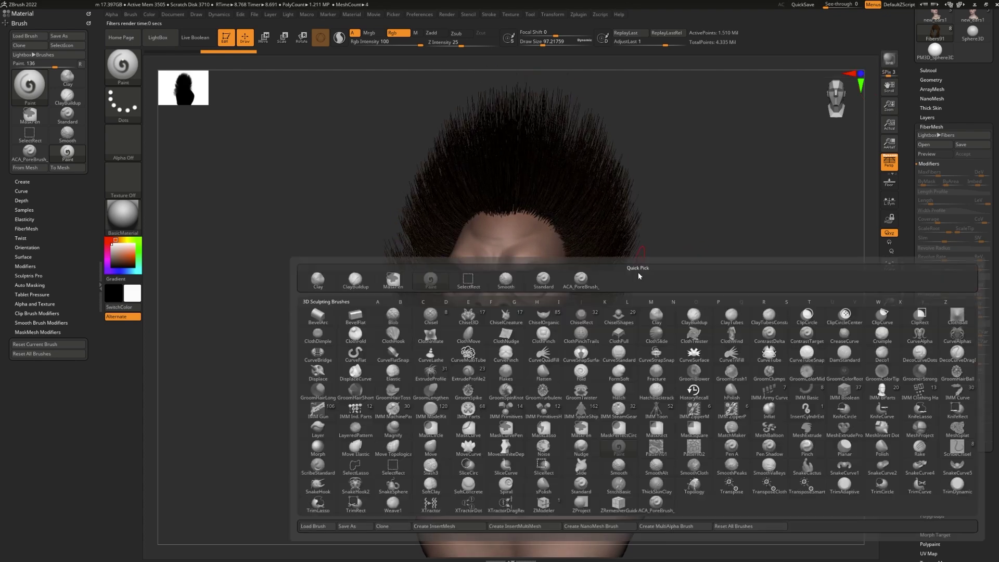
key("g")
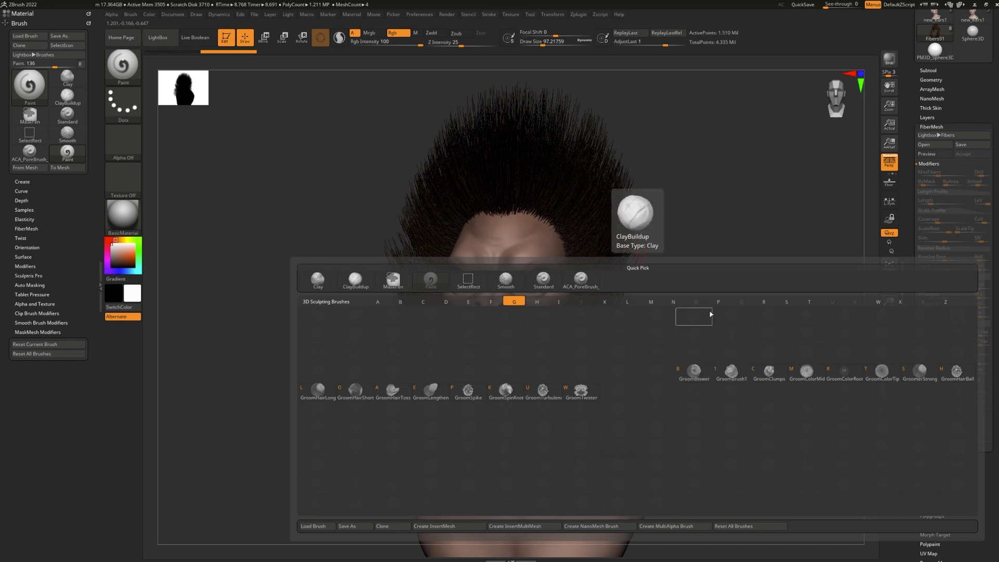
key("Escape")
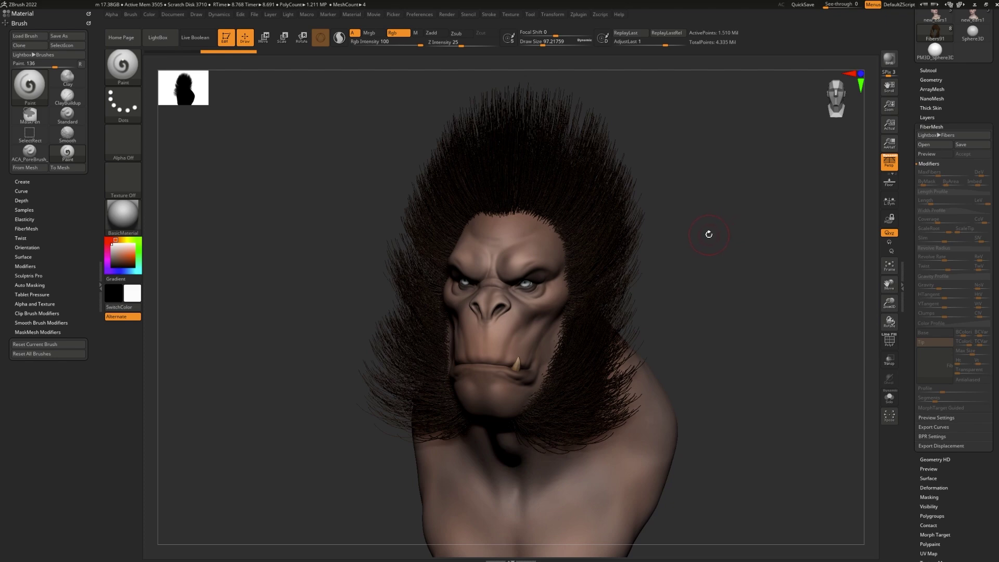
key("b")
key("m")
key("v")
key("b")
key("g")
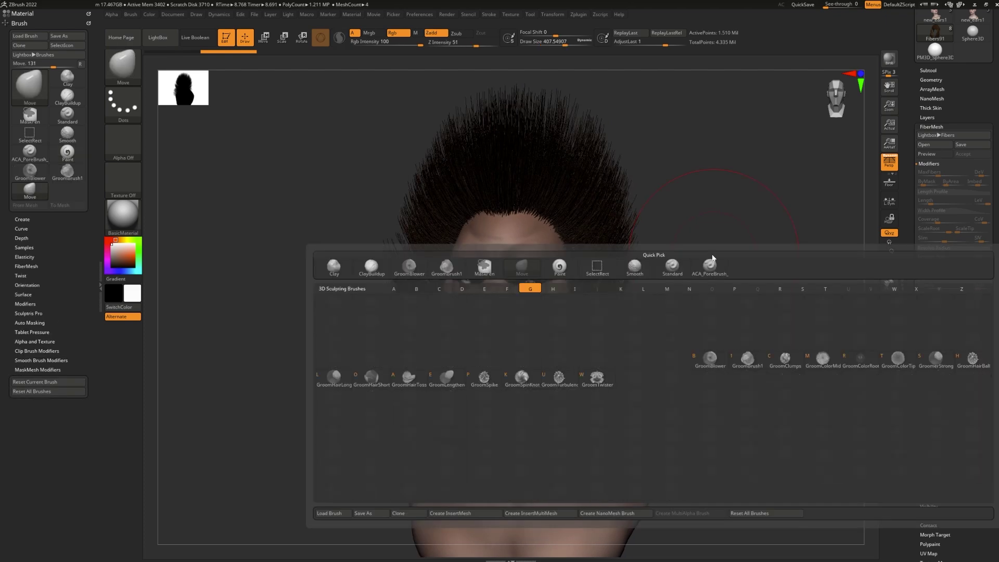
left_click(720, 364)
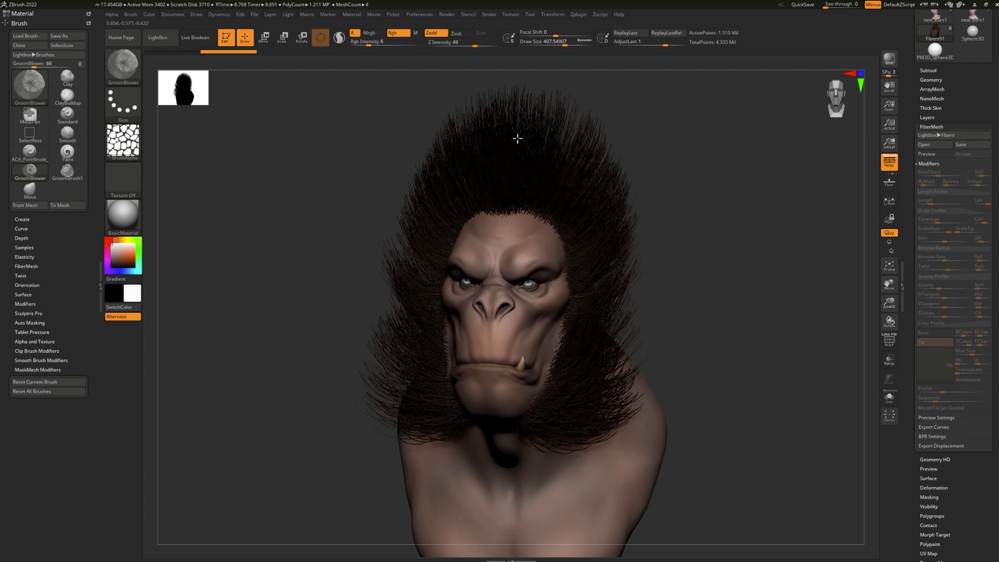
Lengthen the hair on the crown, sides and right jaw with GroomLengthen
mouse_move(504, 150)
right_mouse_down()
mouse_move(633, 172)
mouse_move(570, 185)
mouse_move(546, 328)
mouse_move(495, 473)
mouse_move(401, 327)
mouse_move(546, 235)
mouse_move(595, 249)
right_mouse_up()
right_click(547, 234)
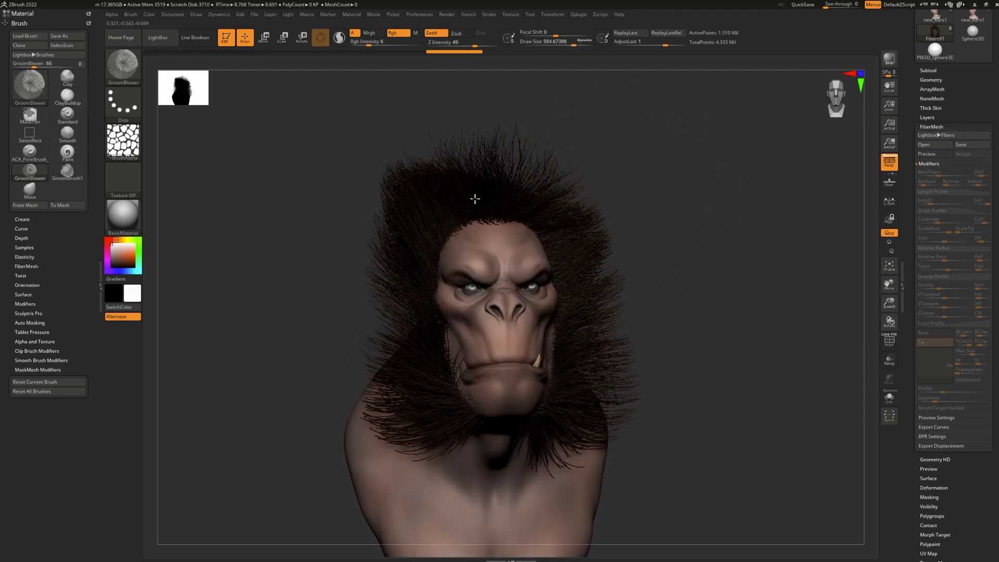
key("ctrl")
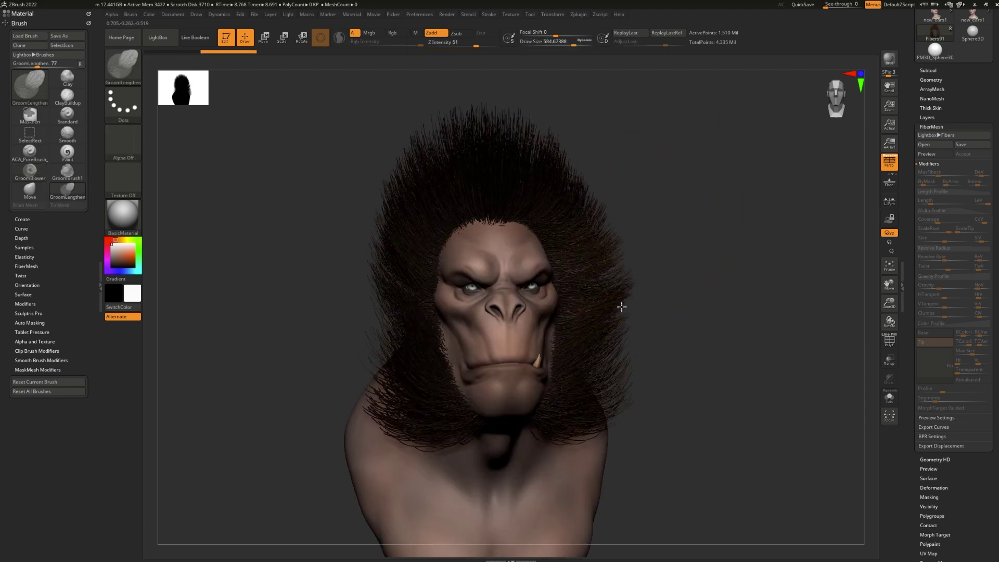
mouse_move(559, 266)
left_mouse_down()
mouse_move(487, 167)
mouse_move(431, 188)
mouse_move(553, 194)
mouse_move(602, 180)
mouse_move(575, 206)
left_mouse_up()
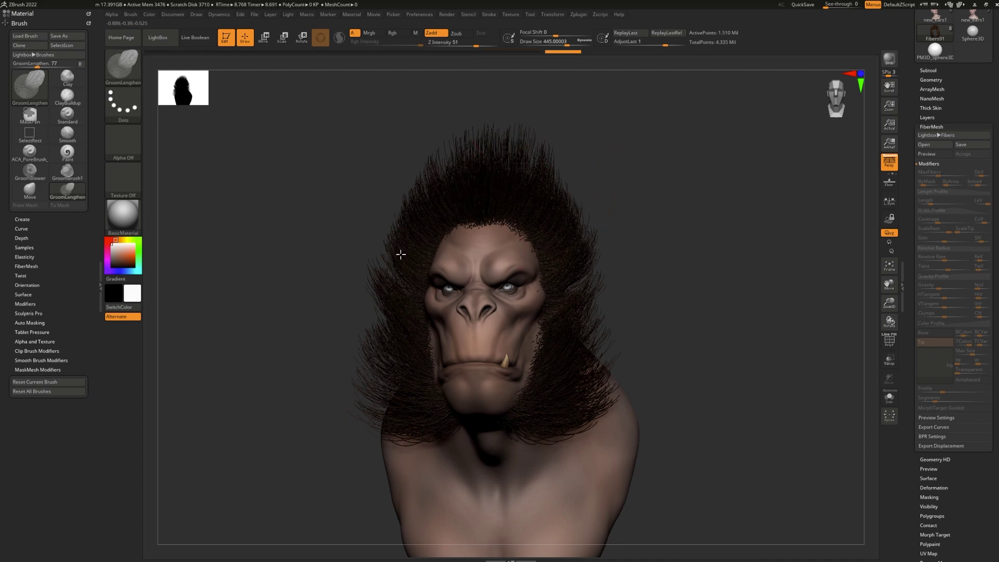
left_click_drag(398, 250, 350, 281)
left_click_drag(622, 379, 547, 414)
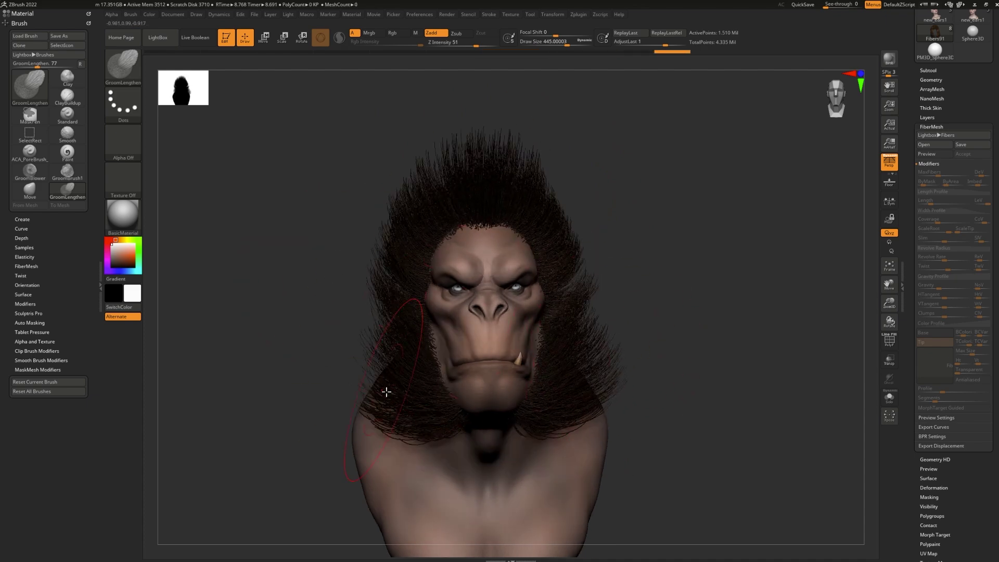
Roughen the strands near the left jaw with GroomTurbulence
key("b")
key("g")
key("t")
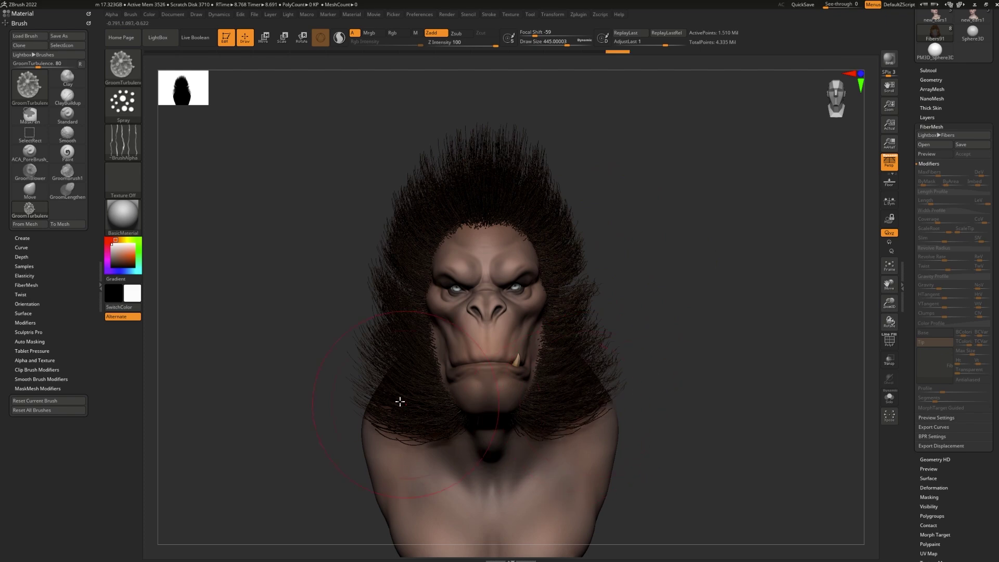
left_click_drag(399, 401, 378, 344)
Twist strands on the right jaw and top of the head with a smaller GroomTwister brush
key("b")
left_click(601, 339)
left_click_drag(609, 337, 570, 366)
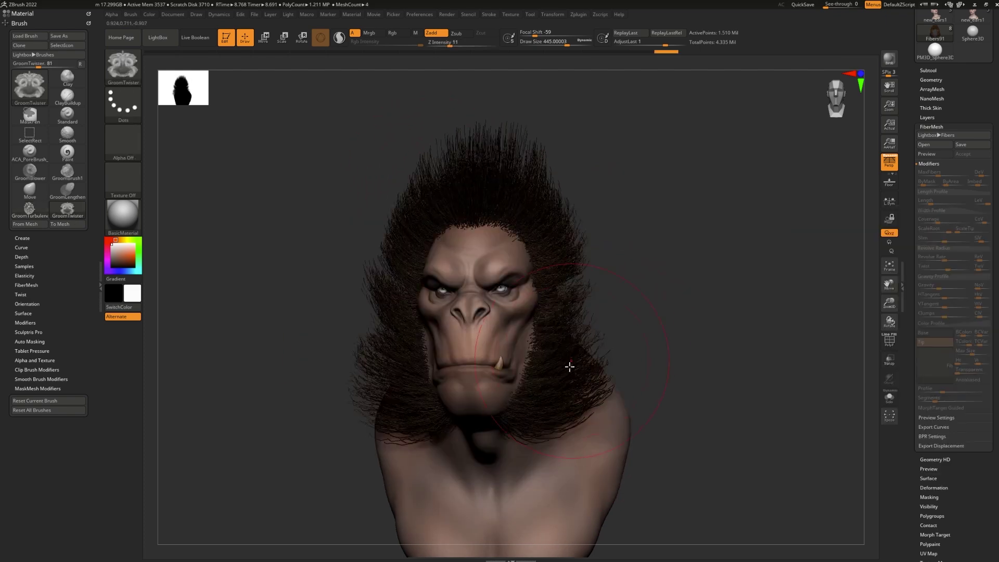
left_click_drag(637, 344, 614, 364)
key("[")
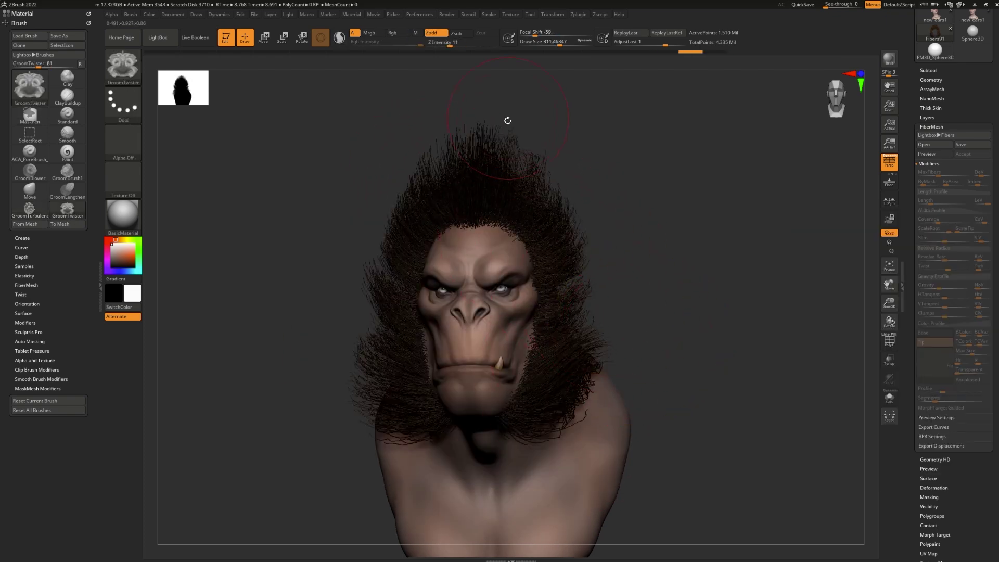
mouse_move(515, 144)
left_mouse_down()
mouse_move(506, 174)
mouse_move(455, 147)
left_mouse_up()
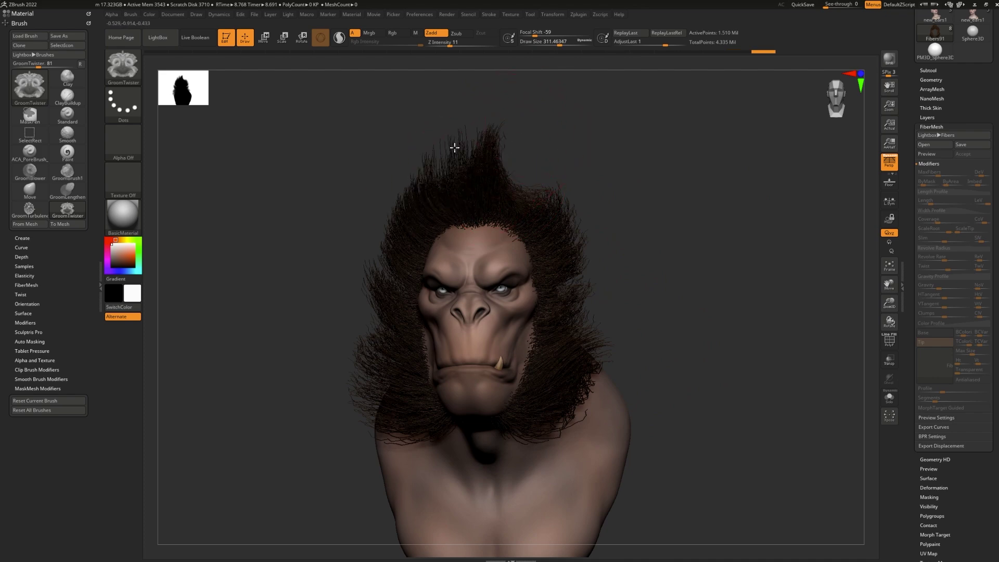
right_click_drag(455, 147, 722, 310)
key("space")
mouse_move(722, 310)
left_mouse_down()
mouse_move(727, 302)
mouse_move(709, 308)
left_mouse_up()
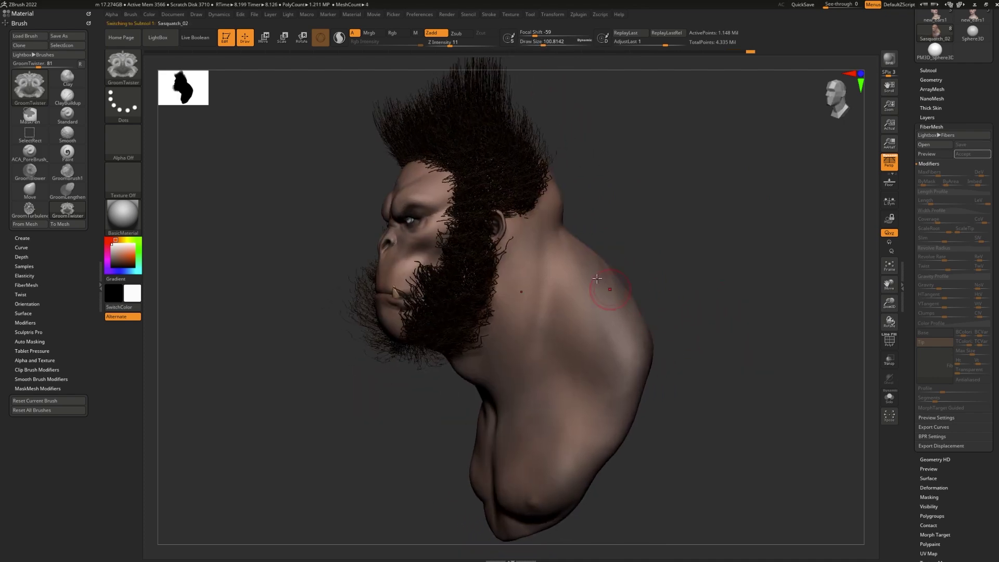
Set the skin tone as secondary colour and switch to the polypaint brush
left_click_drag(687, 344, 696, 346)
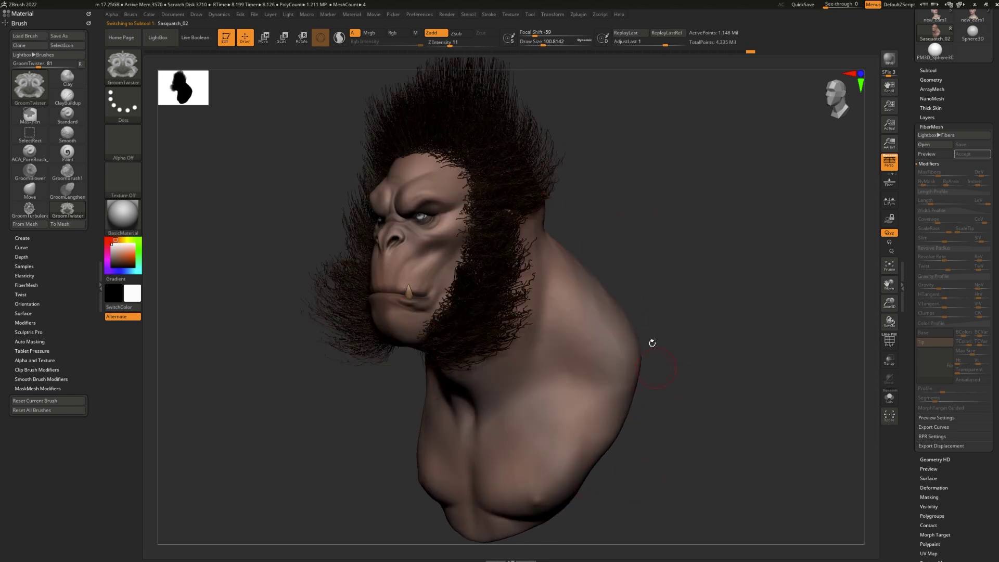
left_click_drag(624, 229, 622, 252)
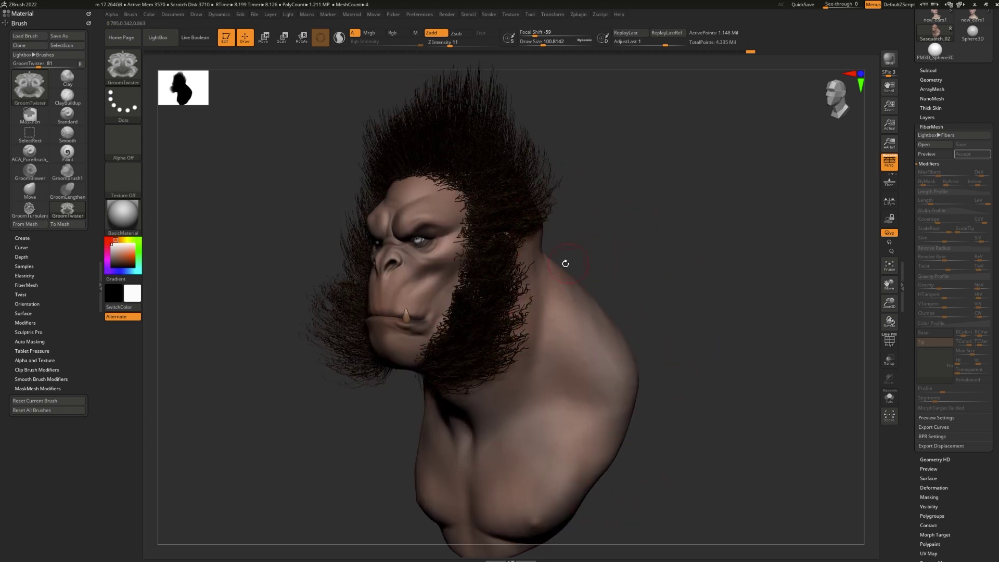
left_click(116, 255)
key("b")
left_click(553, 270)
Paint dark stripes across the neck and shoulder and dark spots on the upper back
left_click_drag(553, 270, 556, 379)
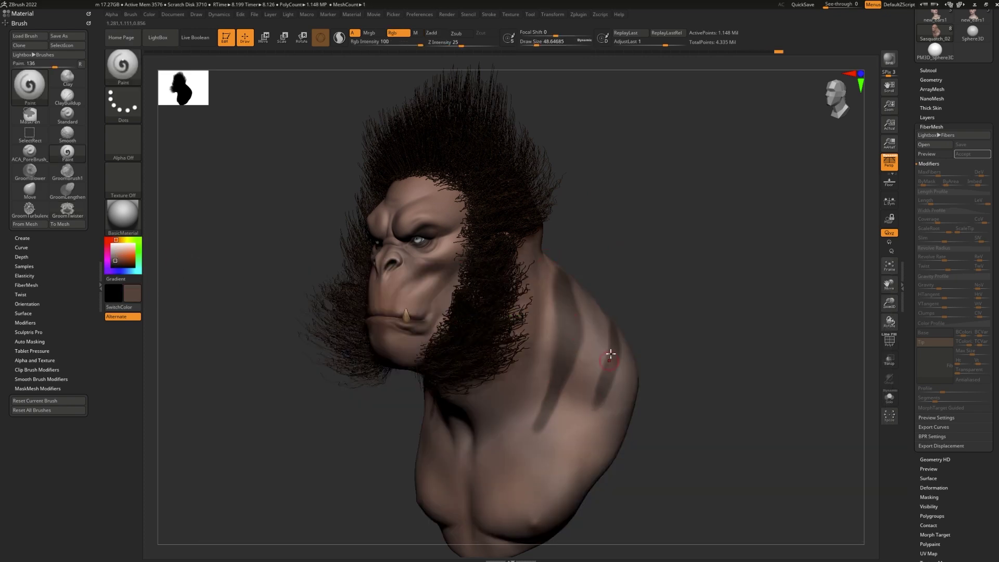
left_click_drag(610, 330, 544, 452)
right_click_drag(545, 452, 656, 327)
mouse_move(656, 328)
left_mouse_down()
mouse_move(597, 246)
mouse_move(525, 325)
left_mouse_up()
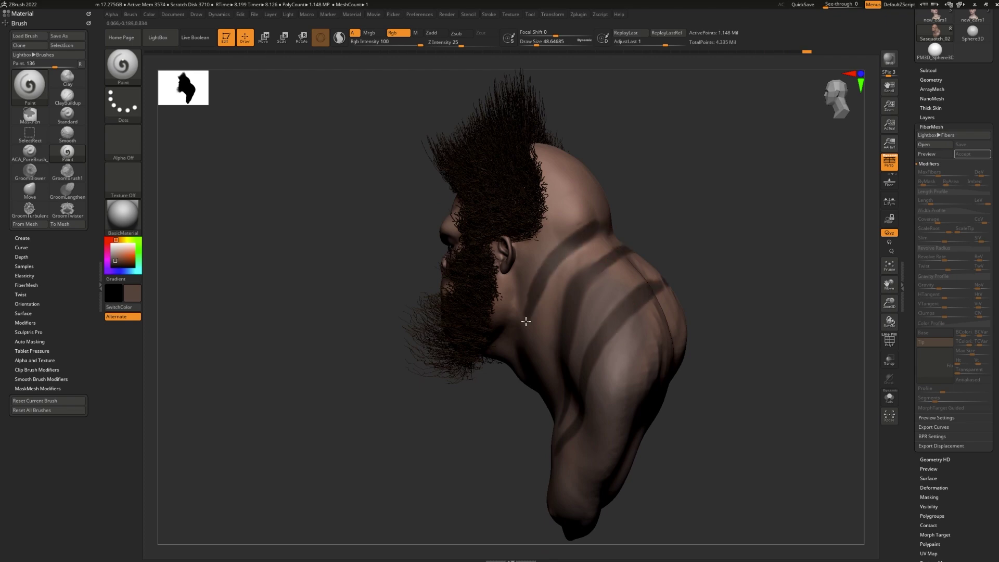
right_click_drag(603, 178, 601, 203)
mouse_move(605, 206)
left_mouse_down()
mouse_move(546, 148)
mouse_move(620, 177)
left_mouse_up()
mouse_move(620, 177)
right_mouse_down()
mouse_move(703, 297)
mouse_move(279, 268)
mouse_move(729, 274)
right_mouse_up()
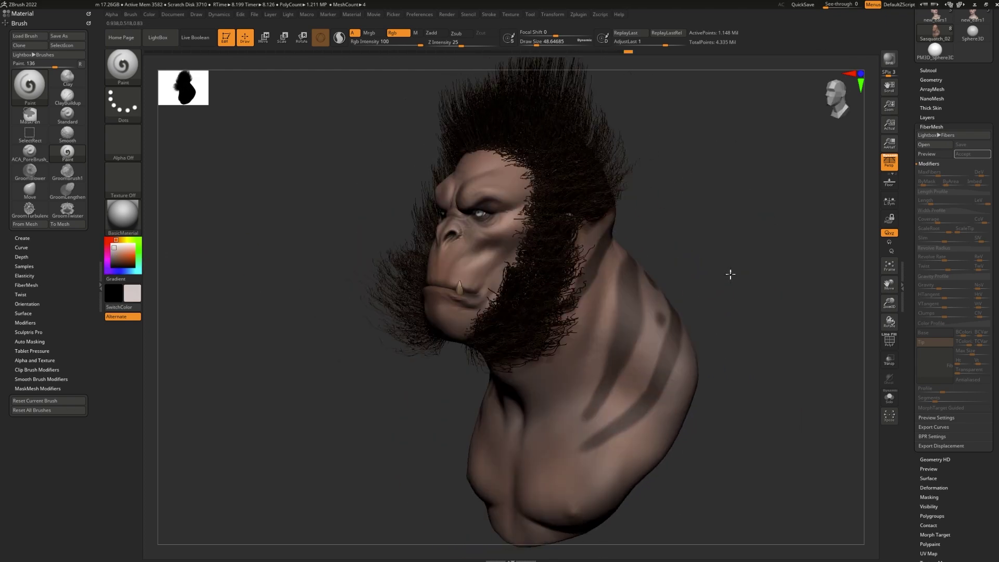
Dab six light spots along the shoulder and neck
left_click(631, 439)
left_click(608, 413)
left_click(682, 373)
left_click(589, 357)
left_click(584, 307)
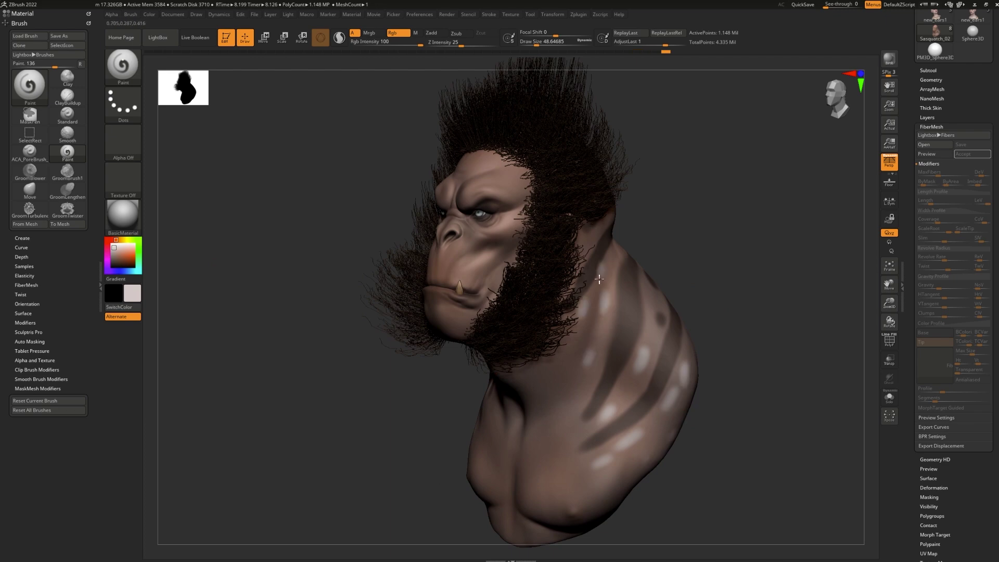
left_click(593, 237)
mouse_move(561, 290)
right_mouse_down()
mouse_move(569, 265)
mouse_move(736, 249)
mouse_move(748, 271)
mouse_move(749, 252)
mouse_move(662, 282)
right_mouse_up()
Mask the shoulder, back and below-ear neck stripes with MaskPen, then sharpen the mask
key("ctrl")
mouse_move(662, 281)
left_mouse_down("ctrl")
mouse_move(636, 384)
mouse_move(641, 437)
mouse_move(695, 354)
mouse_move(640, 258)
mouse_move(676, 276)
left_mouse_up("ctrl")
right_click_drag(677, 277, 703, 297)
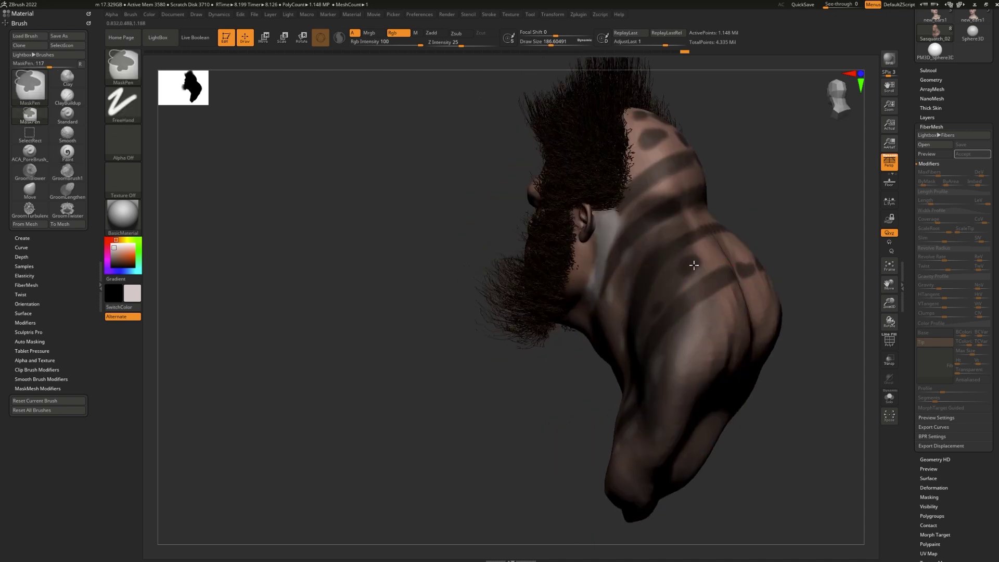
mouse_move(702, 297)
left_mouse_down("ctrl")
mouse_move(697, 340)
mouse_move(684, 190)
mouse_move(661, 152)
mouse_move(656, 163)
mouse_move(737, 272)
left_mouse_up("ctrl")
right_click_drag(713, 335, 642, 235)
mouse_move(643, 234)
left_mouse_down("ctrl")
mouse_move(594, 234)
mouse_move(569, 280)
left_mouse_up("ctrl")
left_click(569, 290, "ctrl")
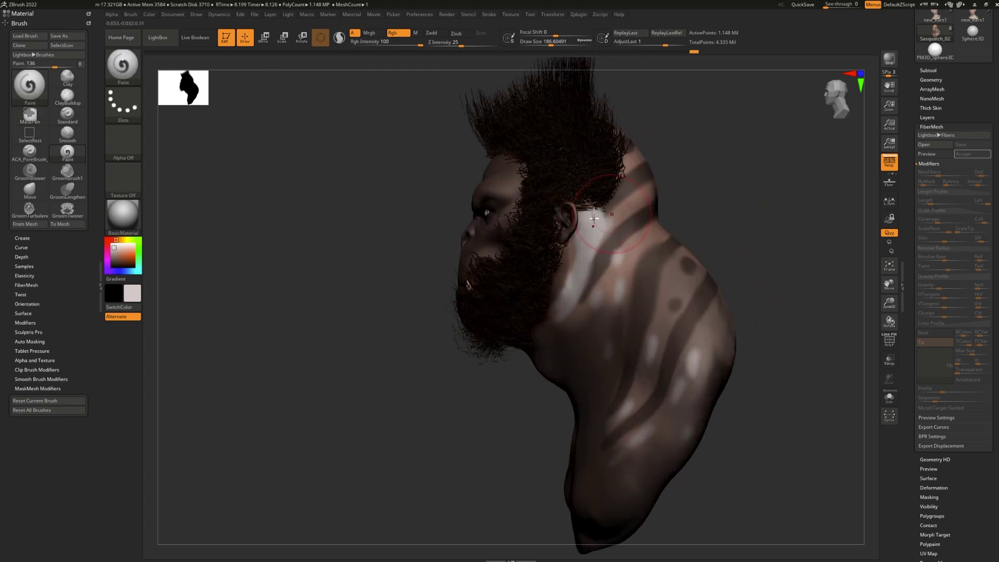
left_click_drag(680, 196, 866, 184, "shift")
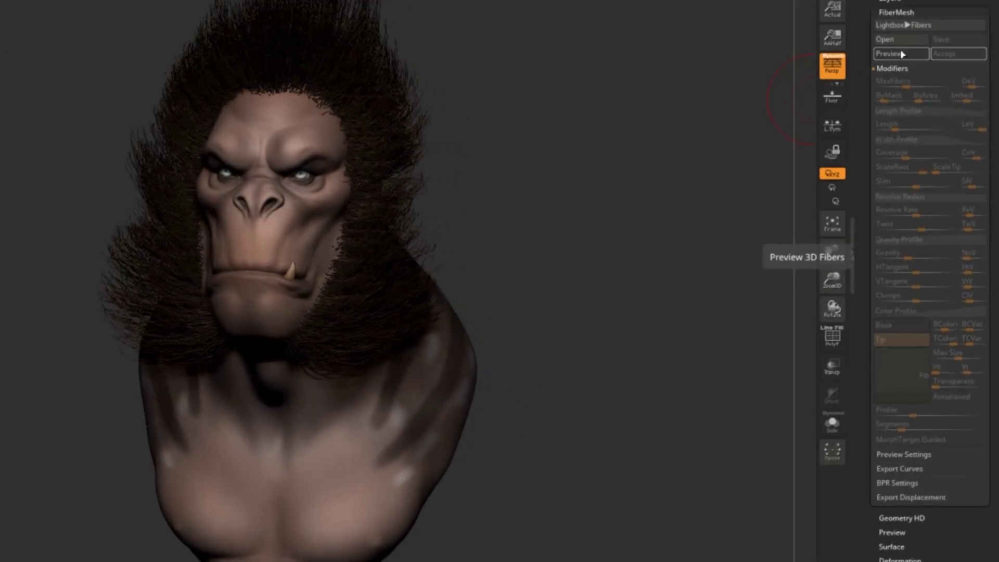
Preview fur on the masked areas with TColorize at 0 and BColorize at 0.5
left_click(900, 55)
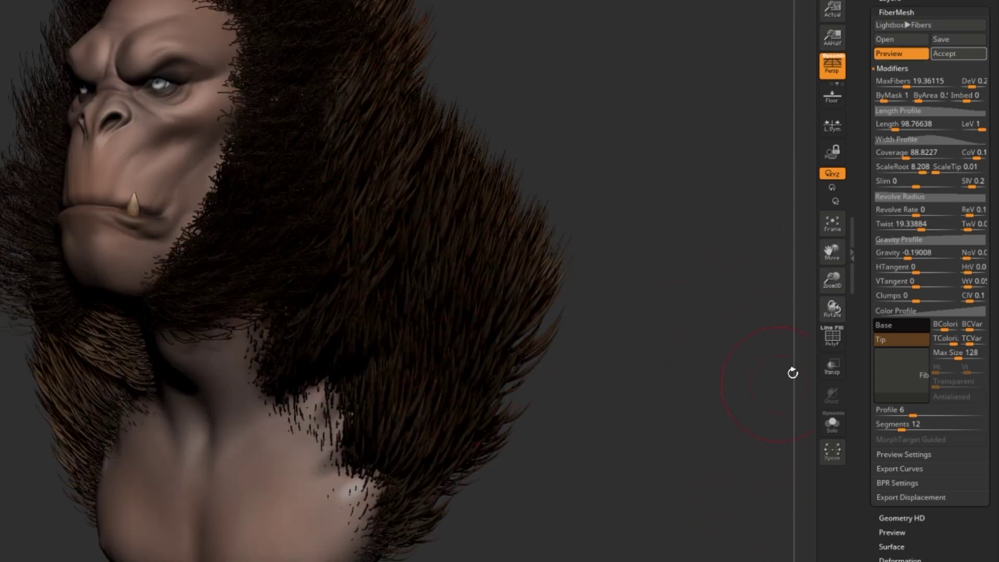
left_click(946, 342)
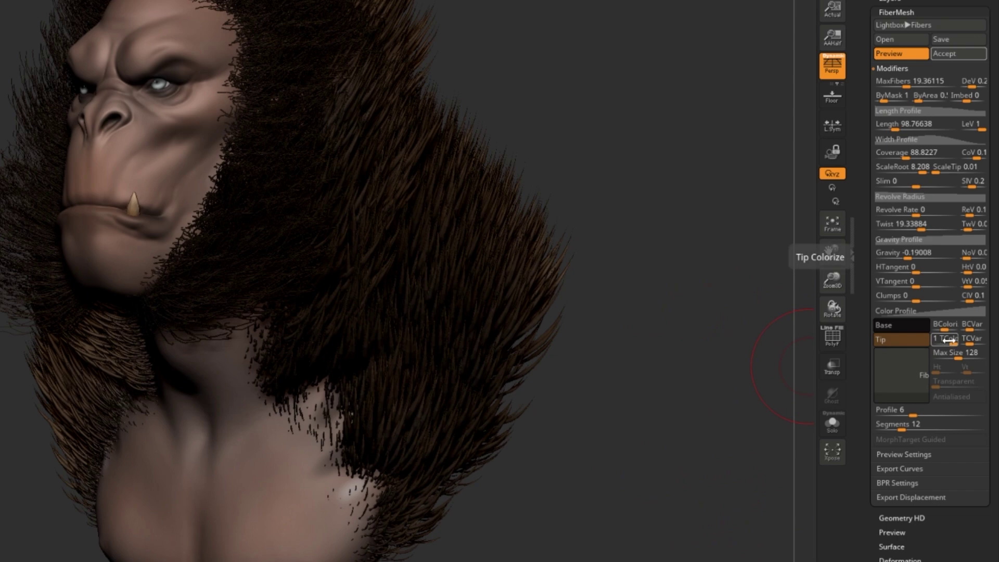
left_click_drag(947, 341, 934, 342)
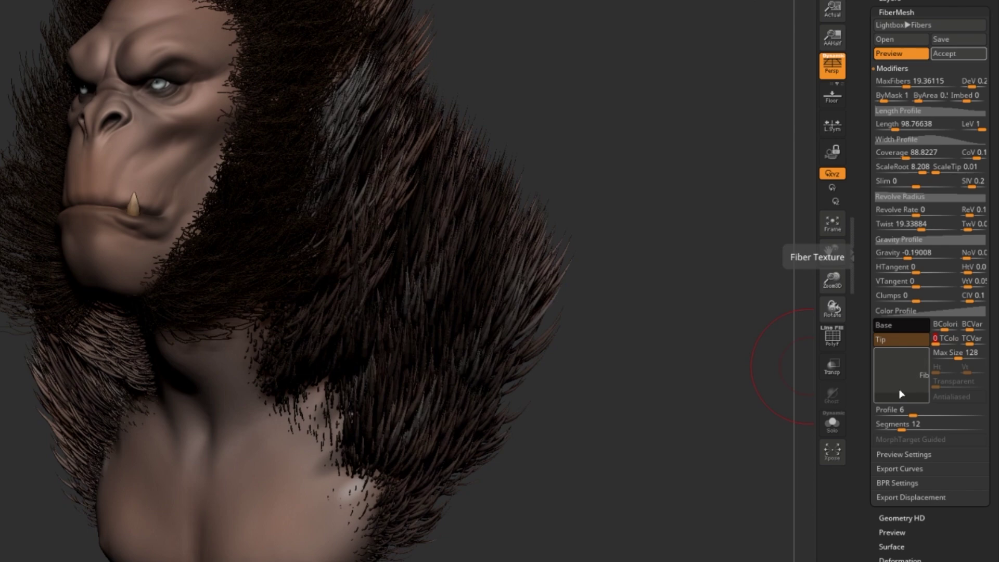
left_click_drag(940, 330, 947, 331)
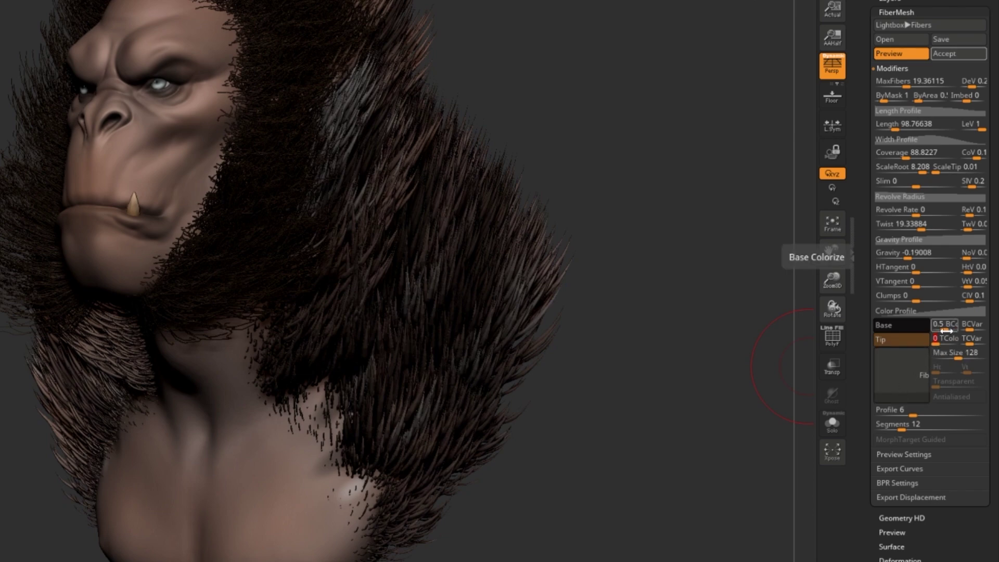
left_click_drag(765, 390, 714, 423)
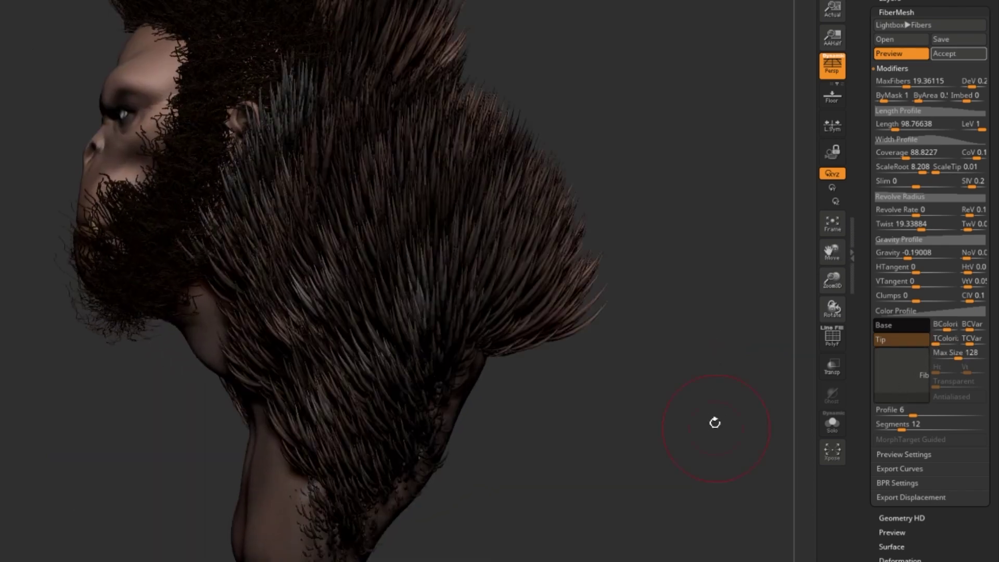
mouse_move(576, 136)
left_mouse_down()
mouse_move(641, 167)
mouse_move(717, 258)
left_mouse_up()
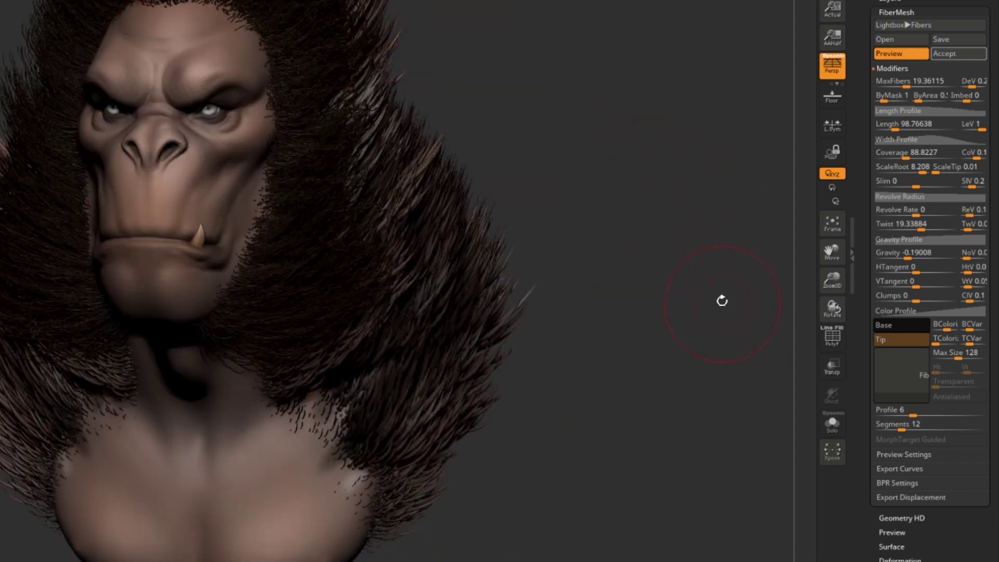
left_click_drag(722, 301, 697, 296)
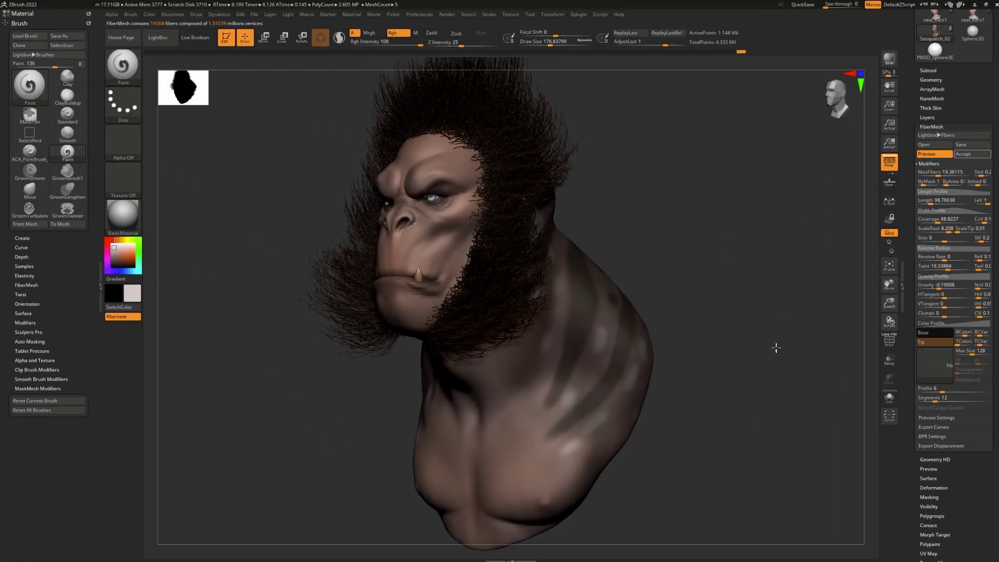
Accept the fur as Fibers107 and lengthen the hair on both sides with GroomLengthen
key("b")
key("g")
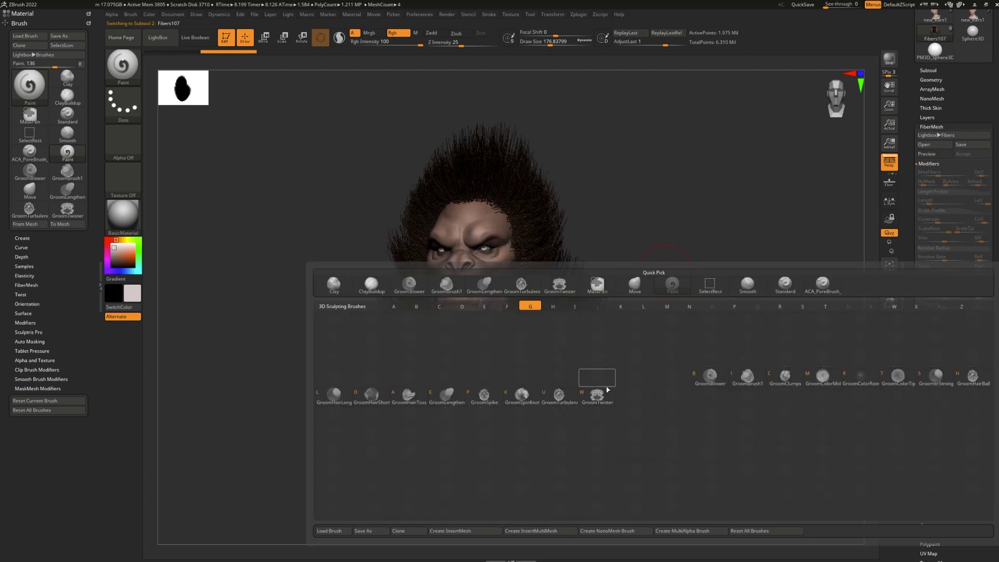
key("e")
left_click_drag(569, 435, 641, 334)
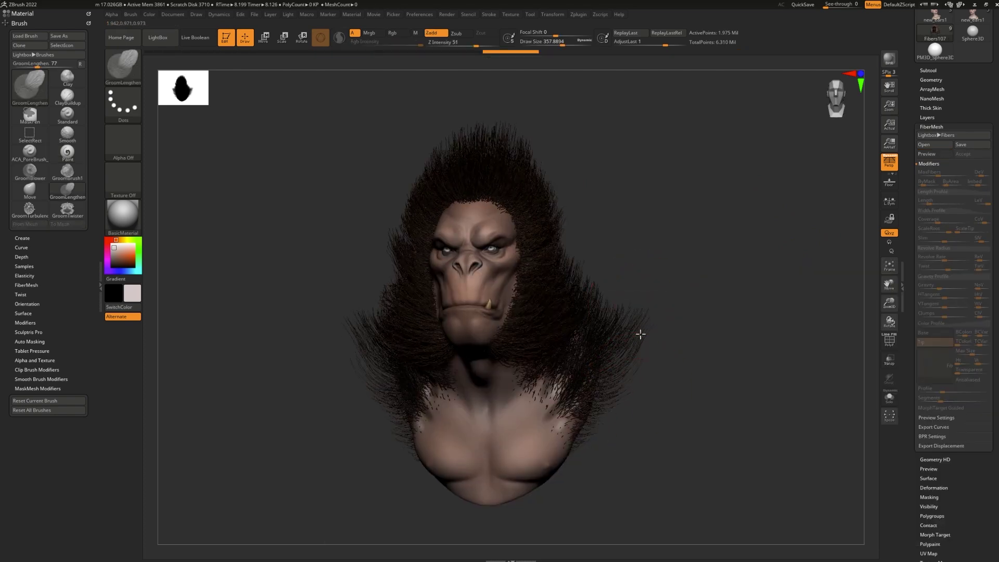
mouse_move(596, 439)
left_mouse_down()
mouse_move(716, 372)
mouse_move(810, 290)
mouse_move(843, 200)
left_mouse_up()
left_click(930, 73)
mouse_move(954, 128)
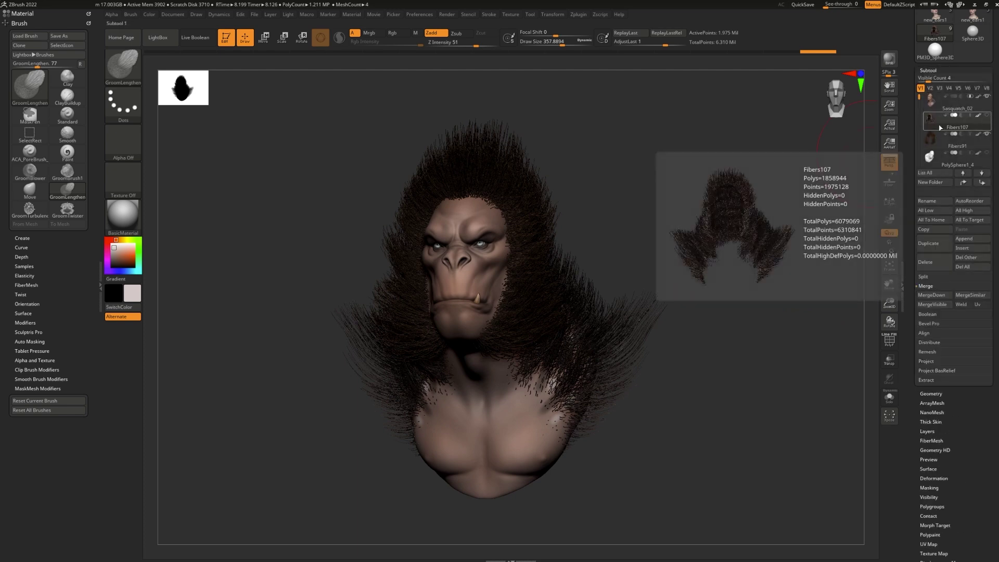
Toggle Fibers107 visibility, select Sasquatch_02, and preview new FiberMesh fibers on it
left_click(987, 116)
left_click(986, 117)
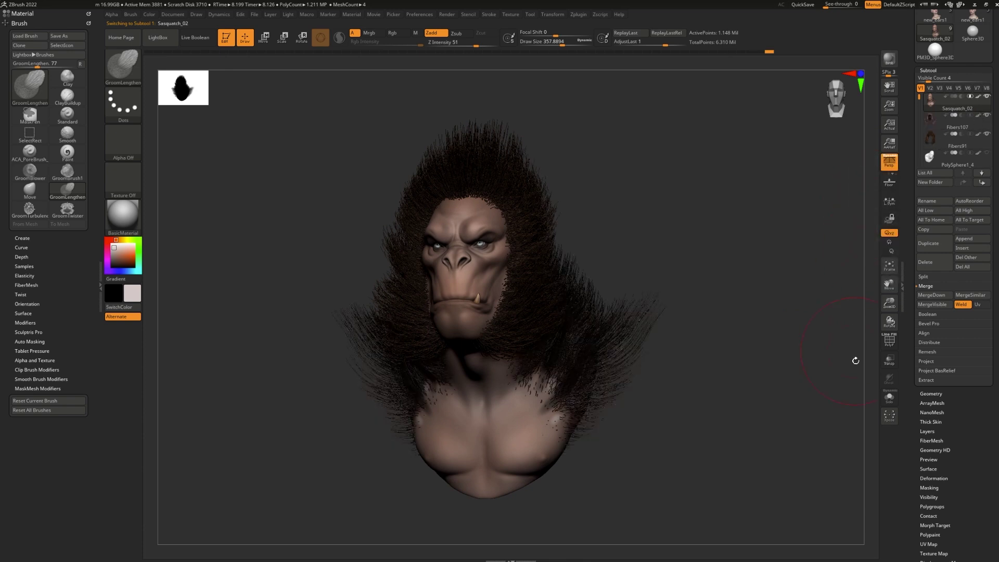
left_click_drag(828, 389, 821, 394)
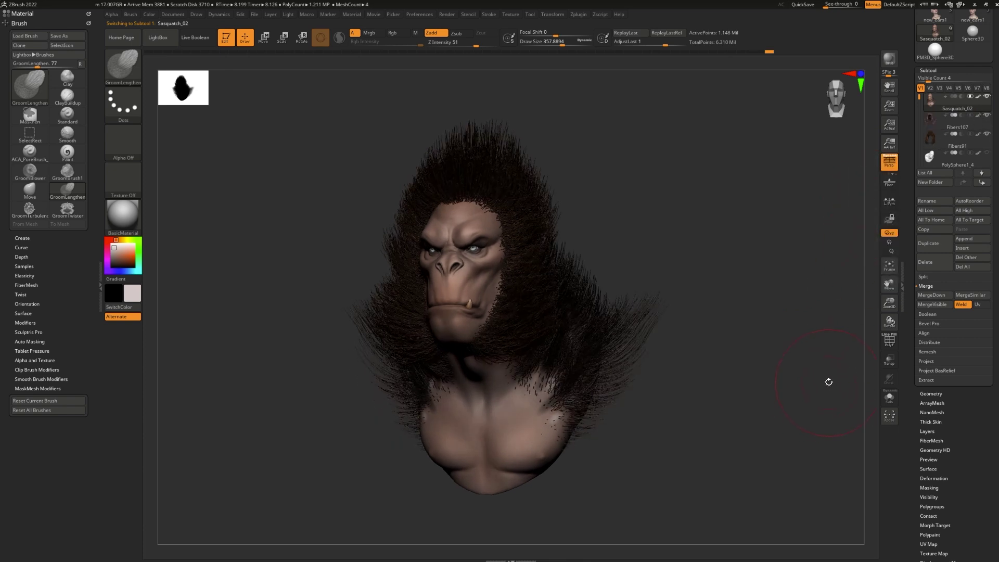
left_click(932, 440)
left_click(936, 154)
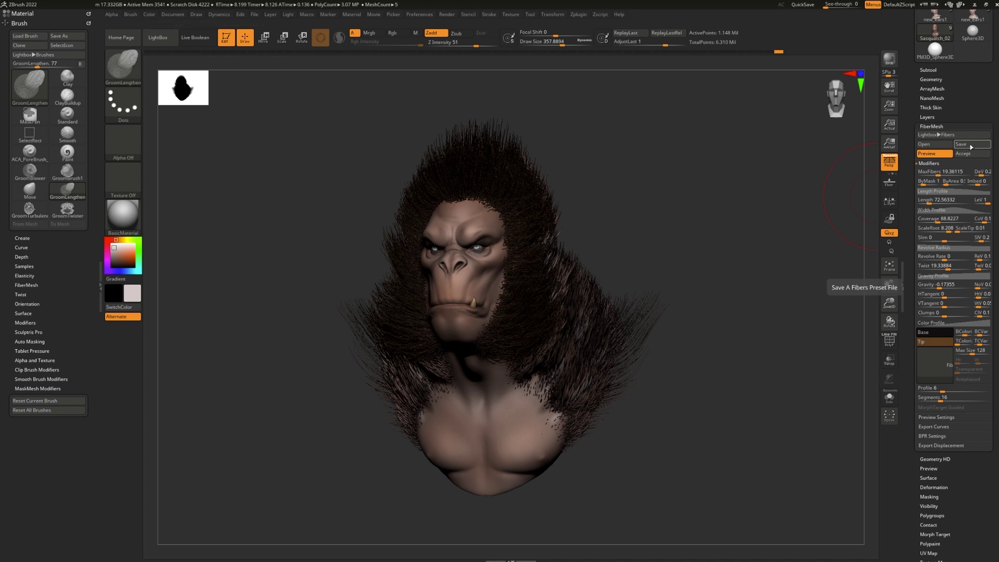
Accept the new preview as a brown fiber mesh over the head and shoulders
left_click(964, 153)
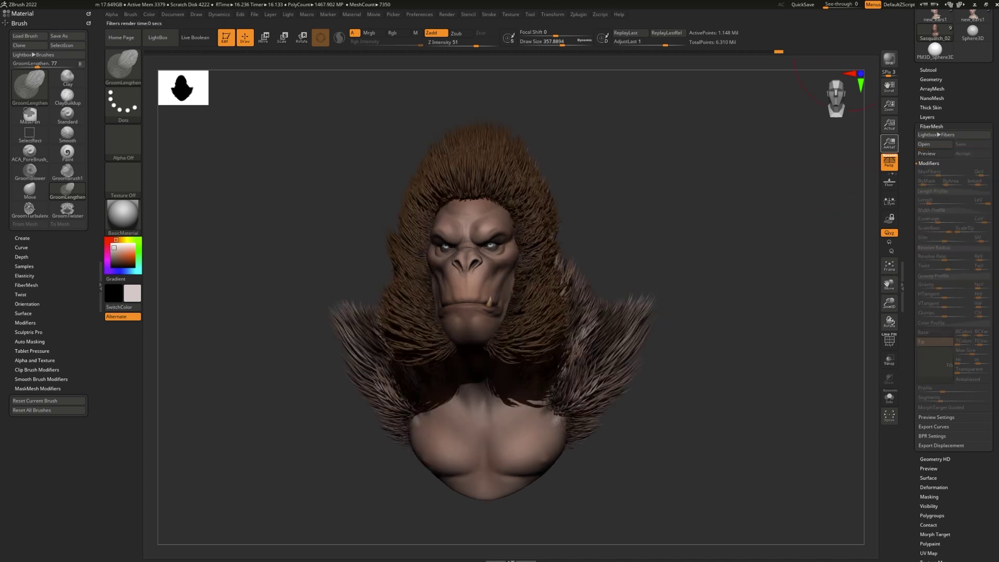